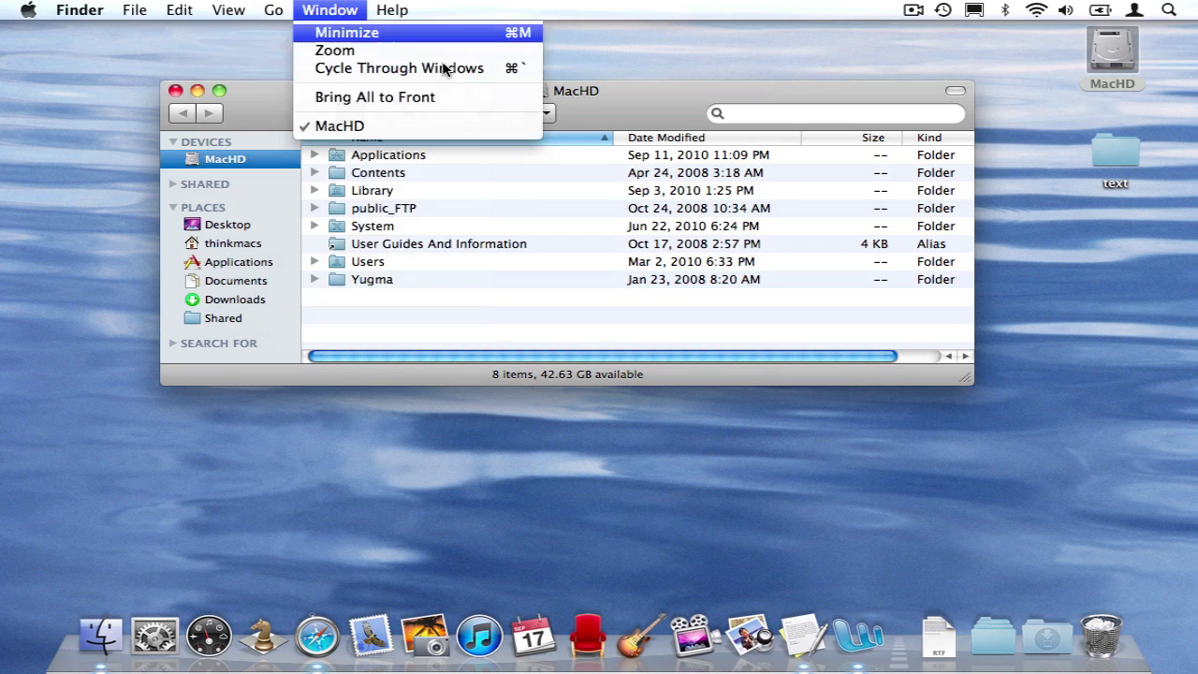
click(621, 116)
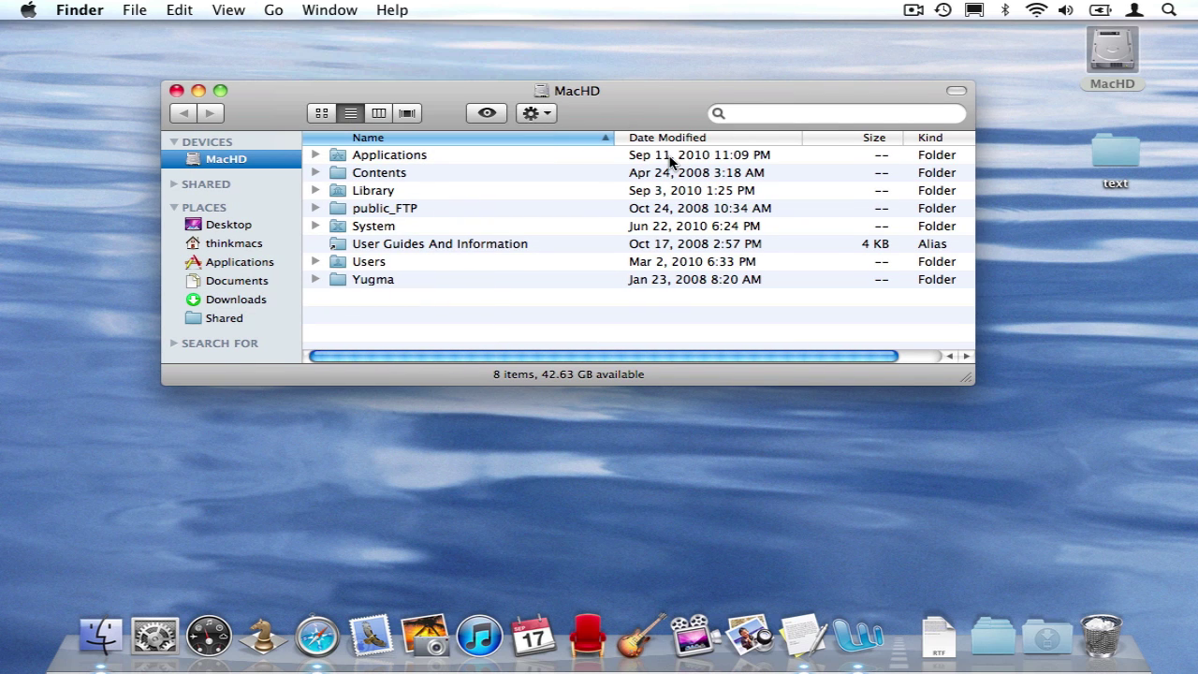
key(super+shift+BackSpace)
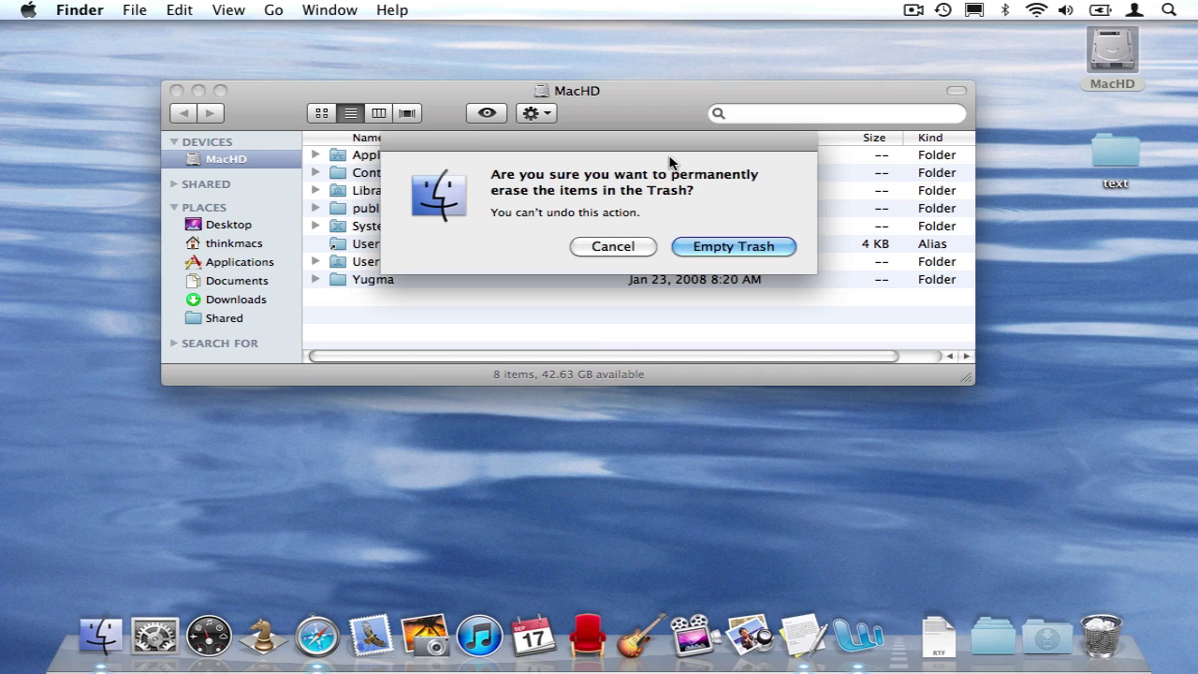
key(Return)
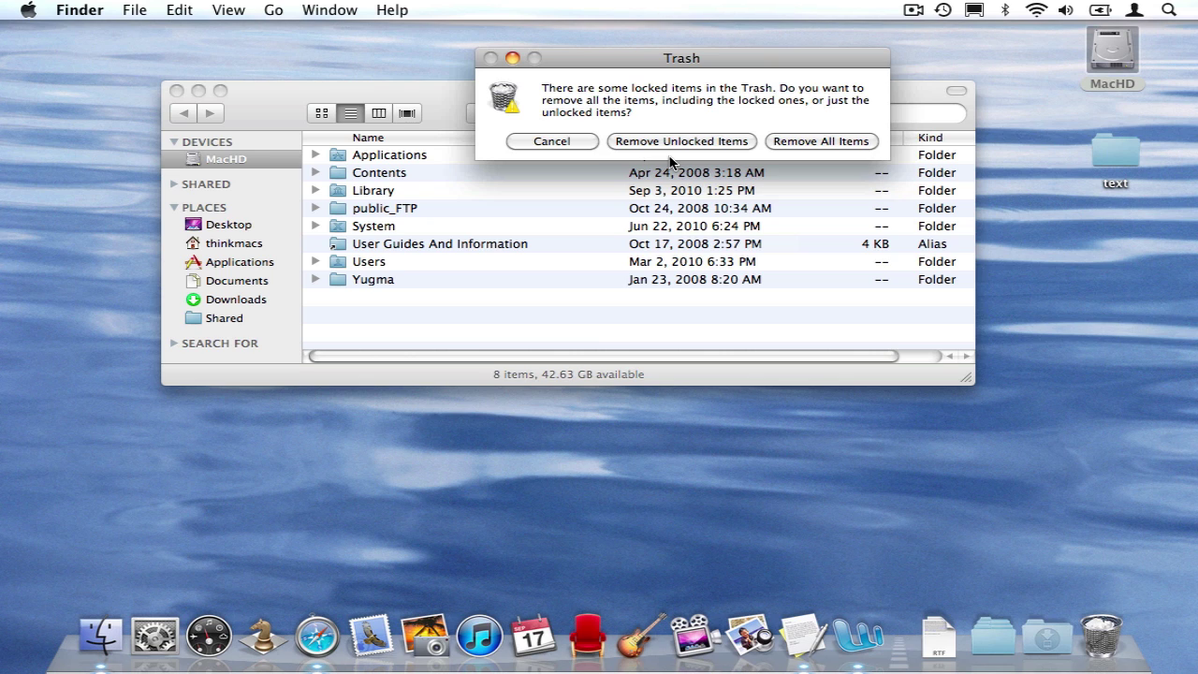
click(577, 144)
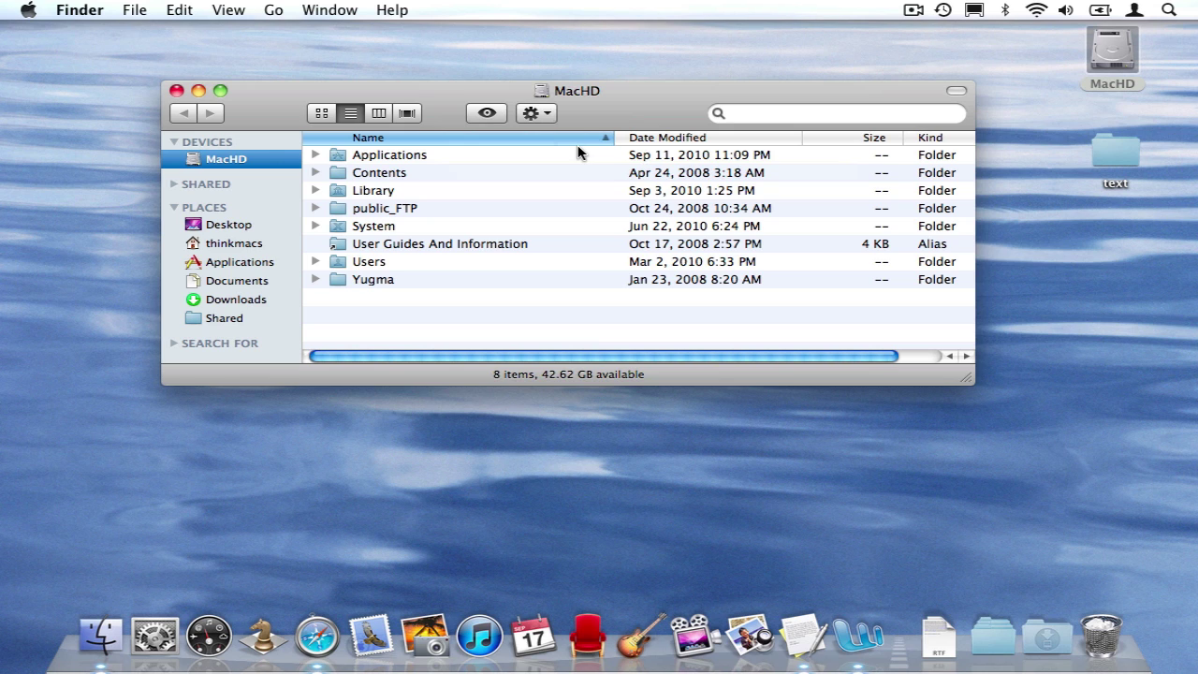
- Close and reopen the MacHD window, and move it nearer the upper-left corner of the desktop
click(177, 91)
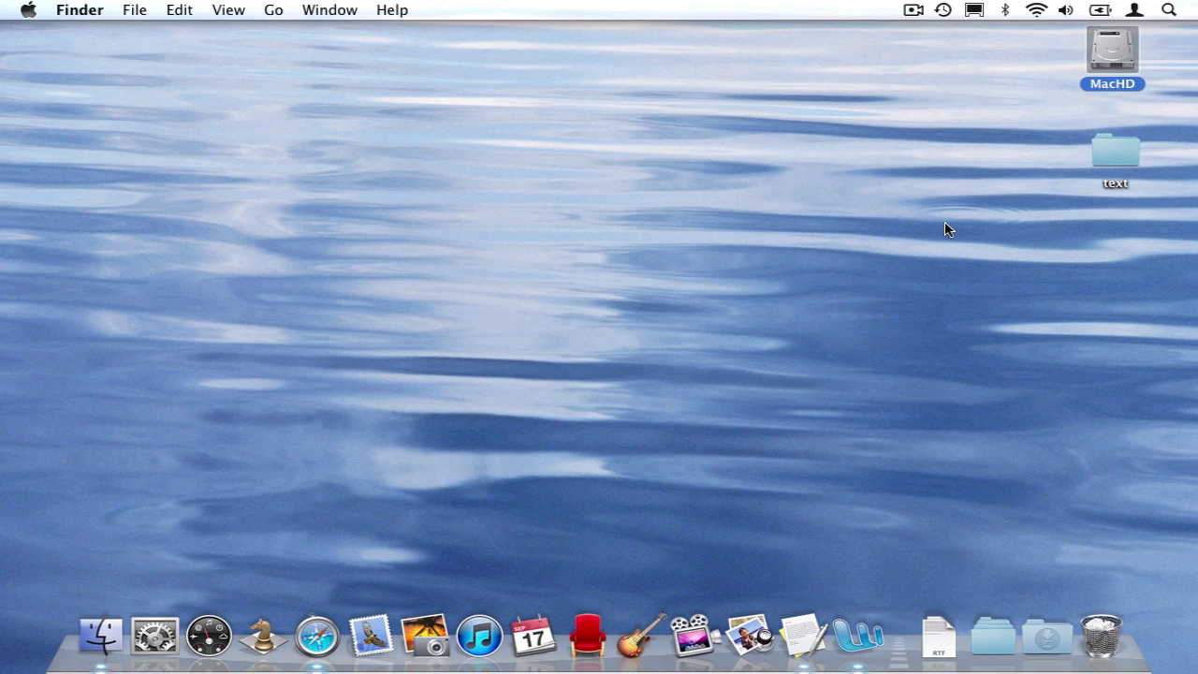
double_click(1115, 58)
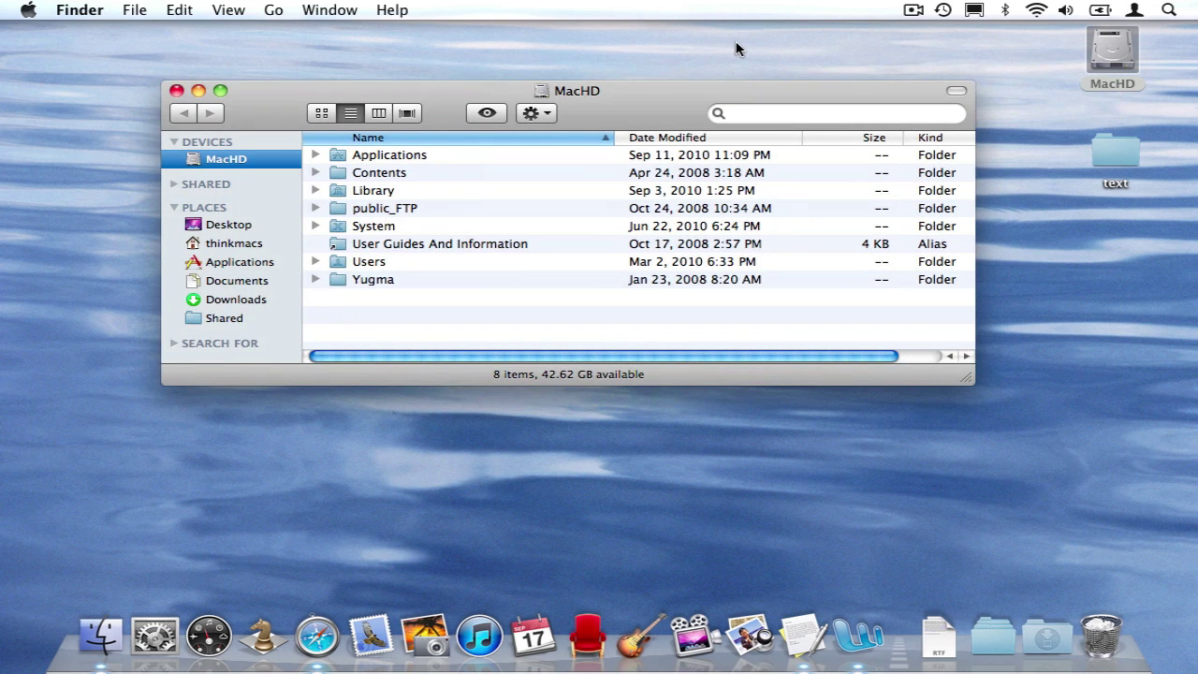
drag(665, 91, 552, 53)
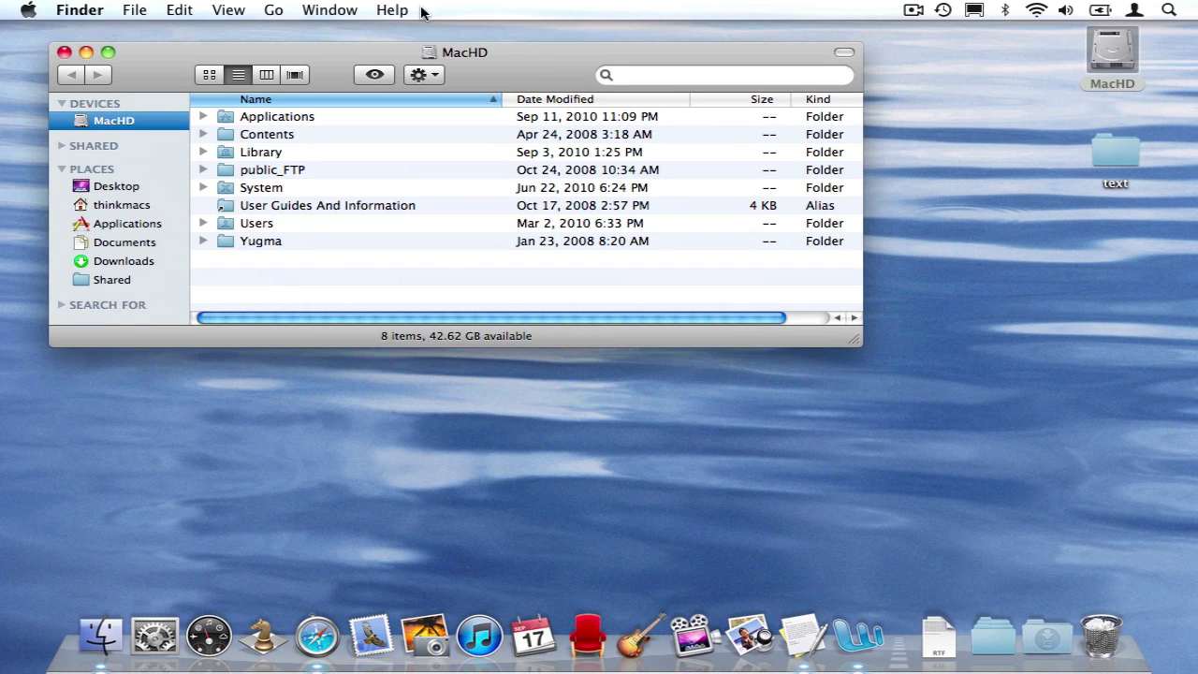
- Take a full-screen screenshot with the Finder's Go menu open
click(273, 10)
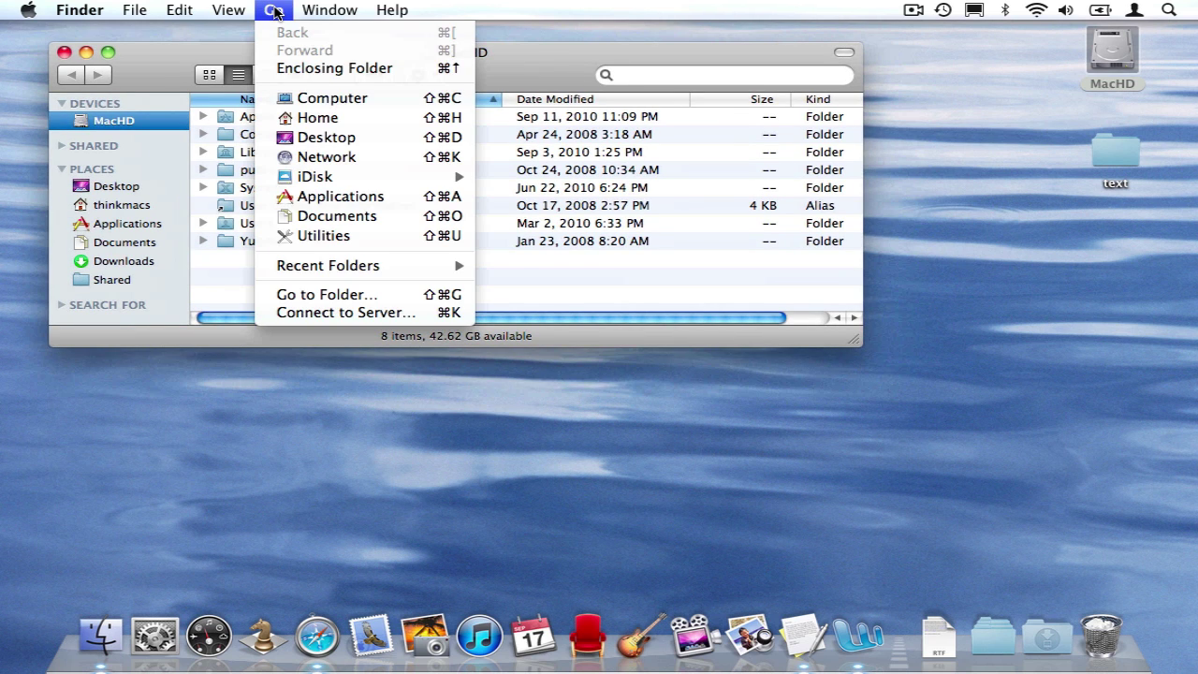
key(shift)
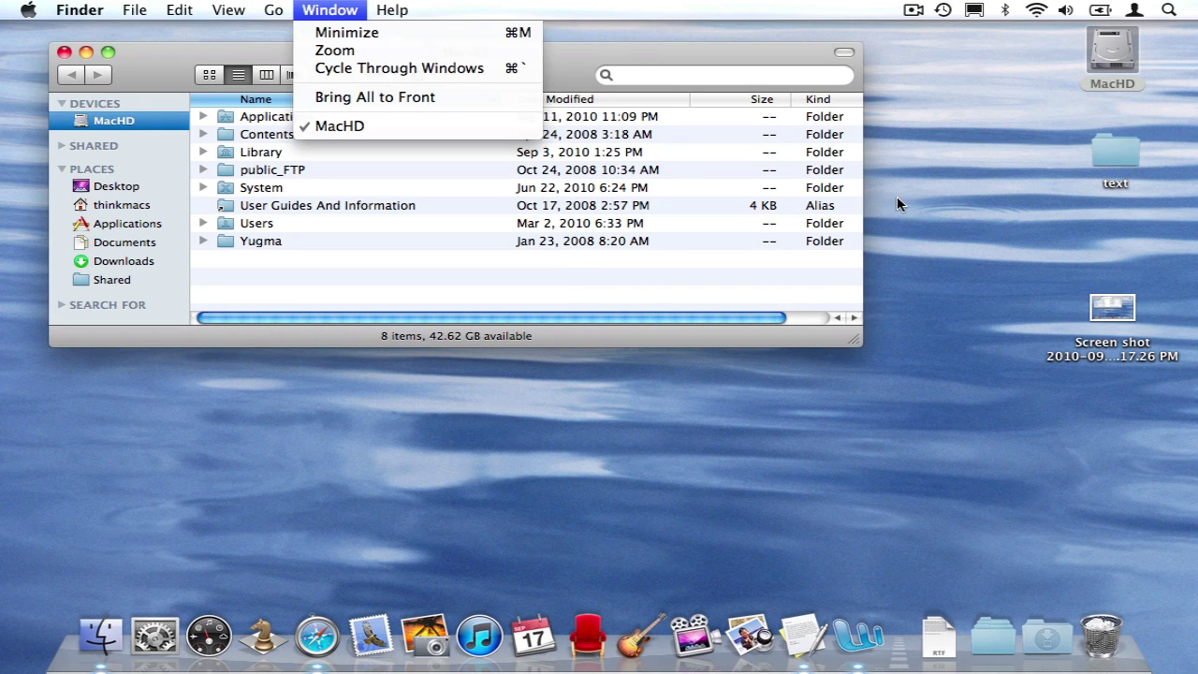
click(1020, 367)
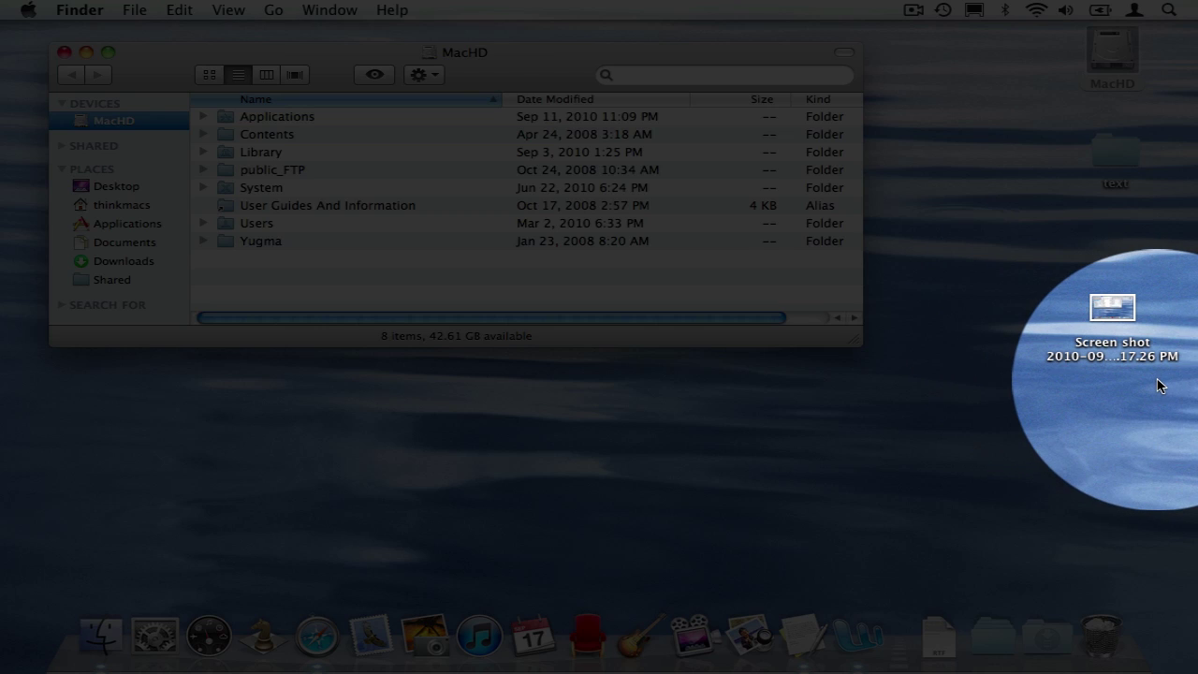
- Crop the full-screen screenshot to the Go menu in Preview and close it without saving
double_click(1112, 308)
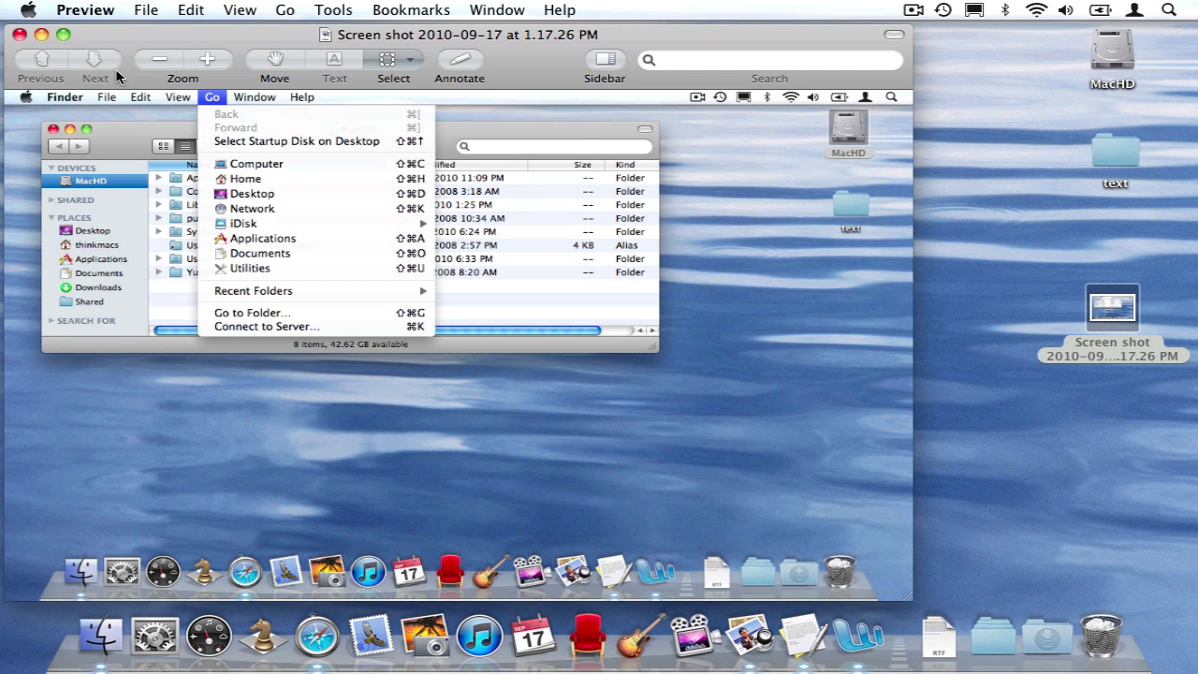
drag(173, 37, 195, 35)
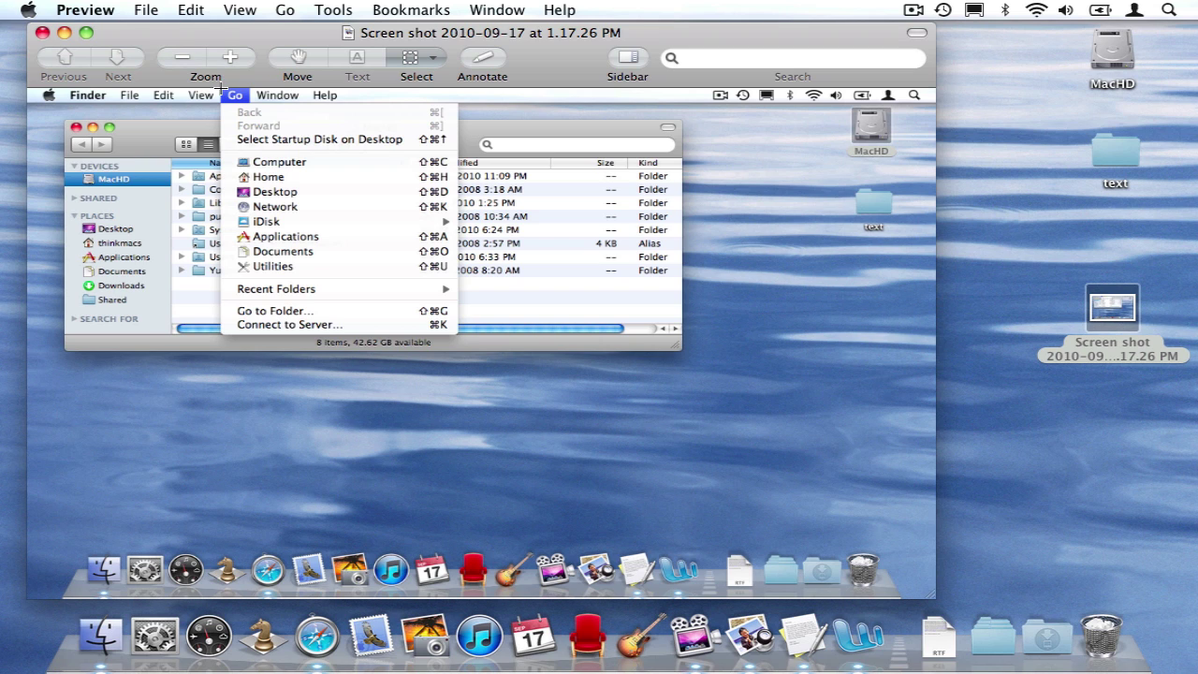
drag(220, 86, 464, 336)
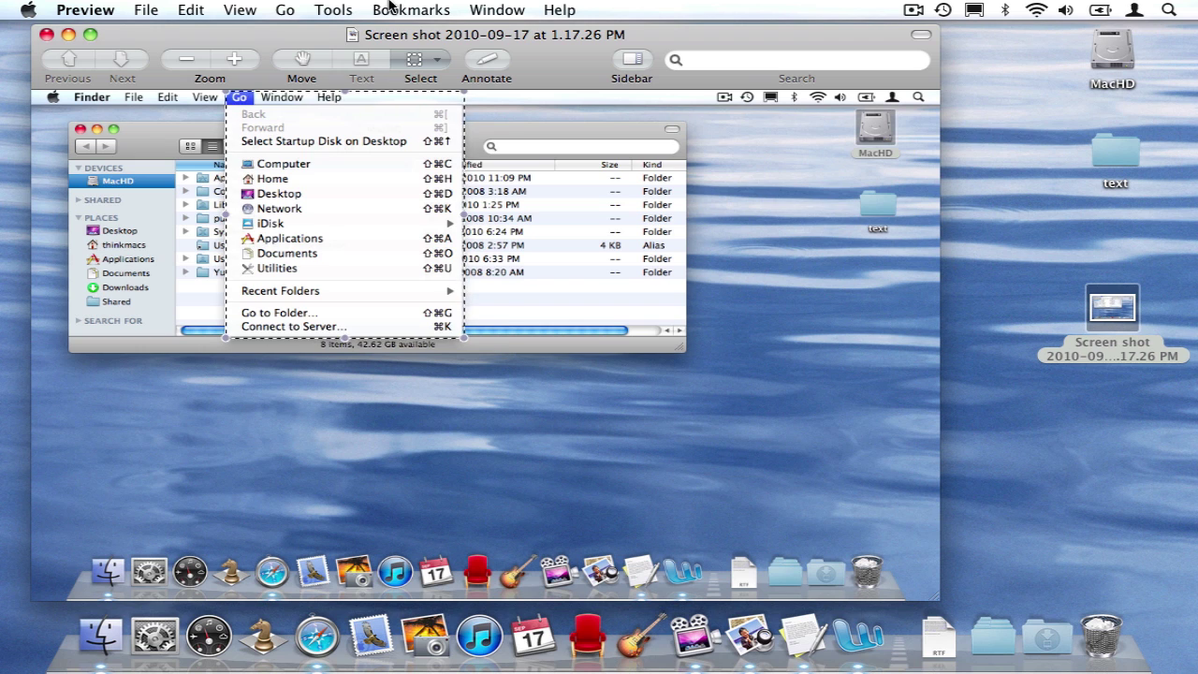
click(333, 11)
click(342, 291)
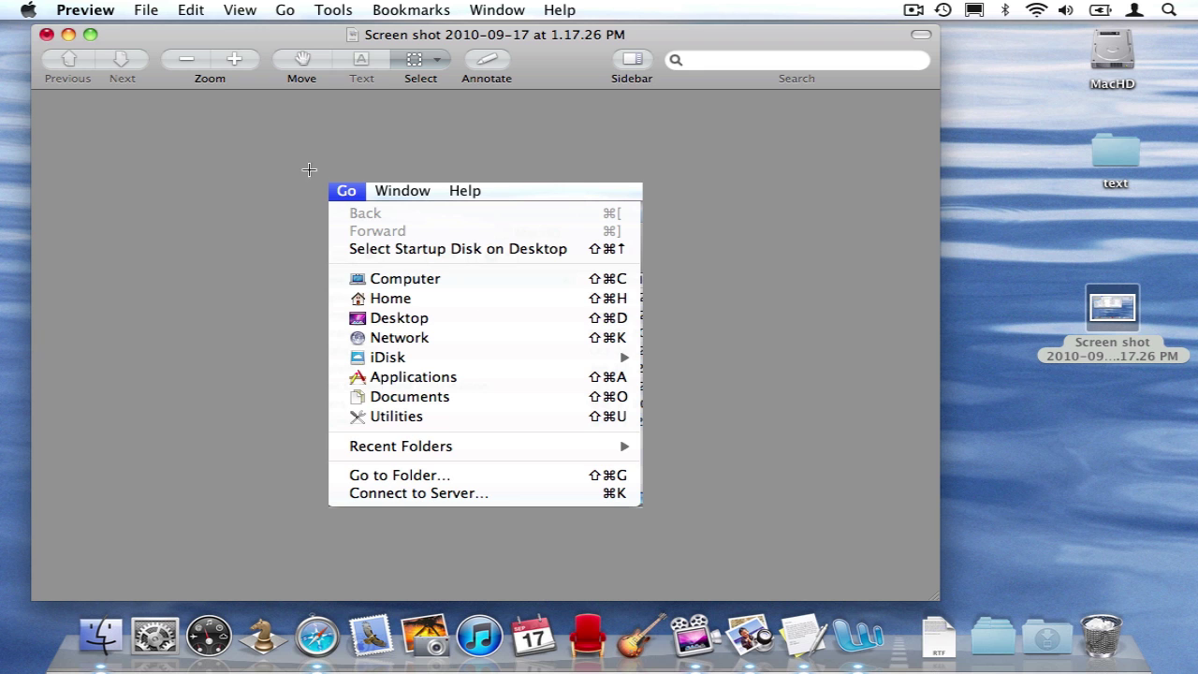
click(47, 36)
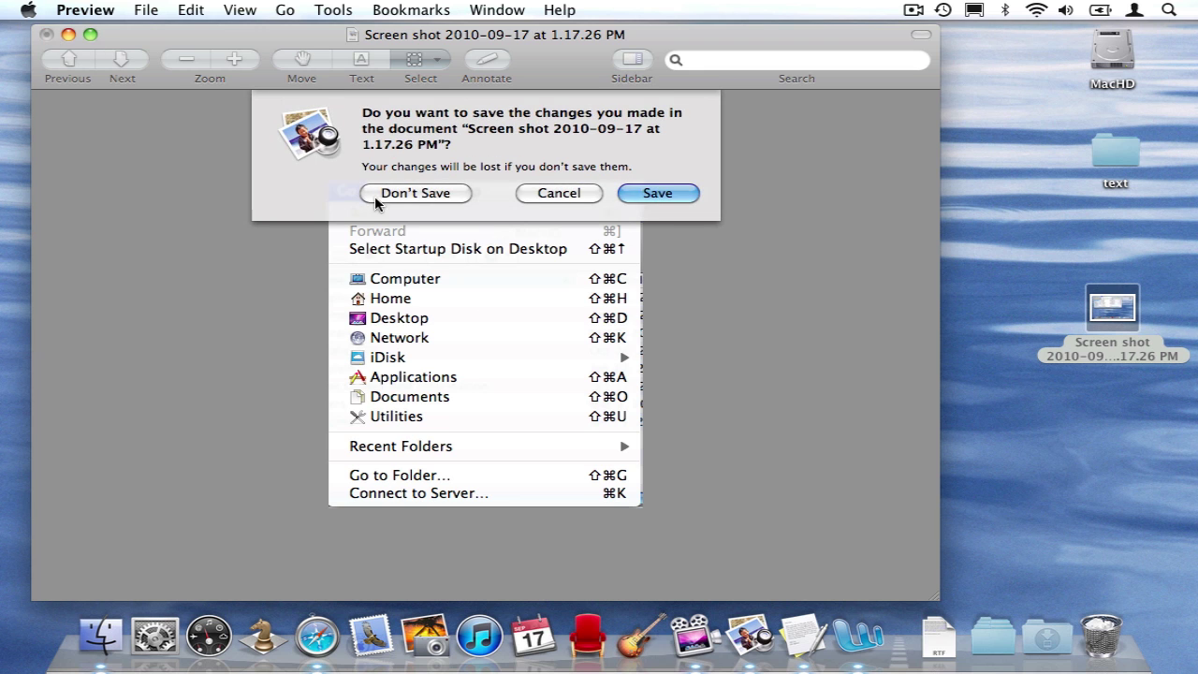
click(407, 194)
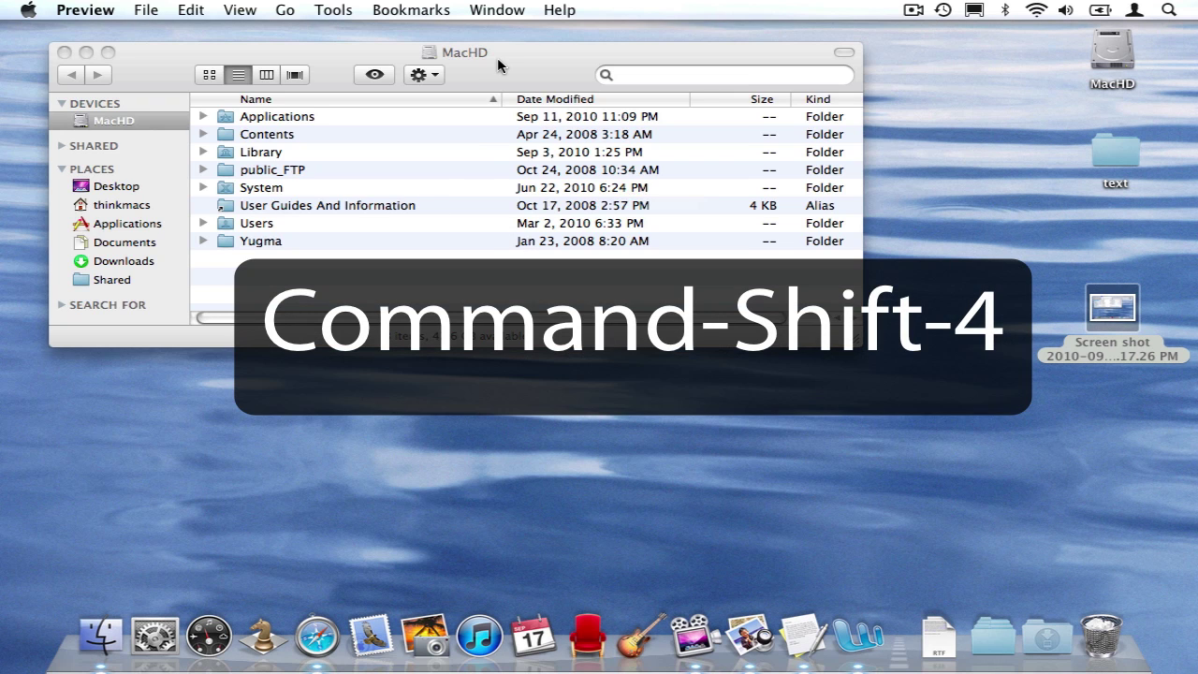
- Open the Finder's Go menu and capture only the region containing the menu as a screenshot
click(498, 59)
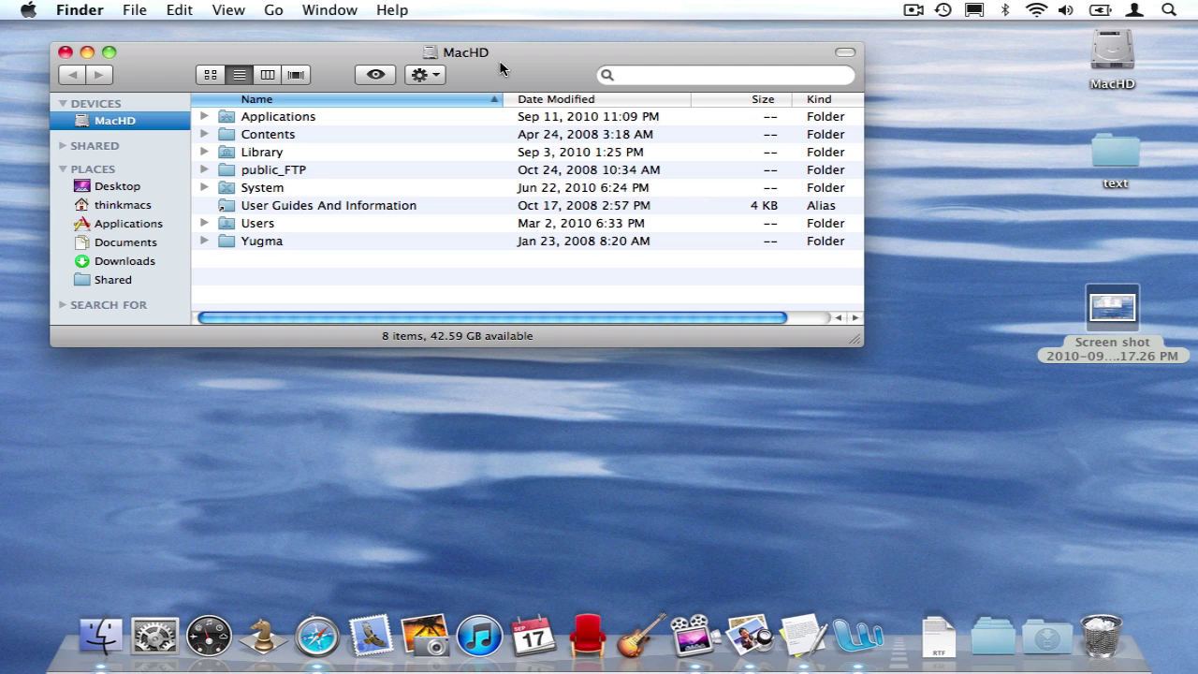
click(269, 13)
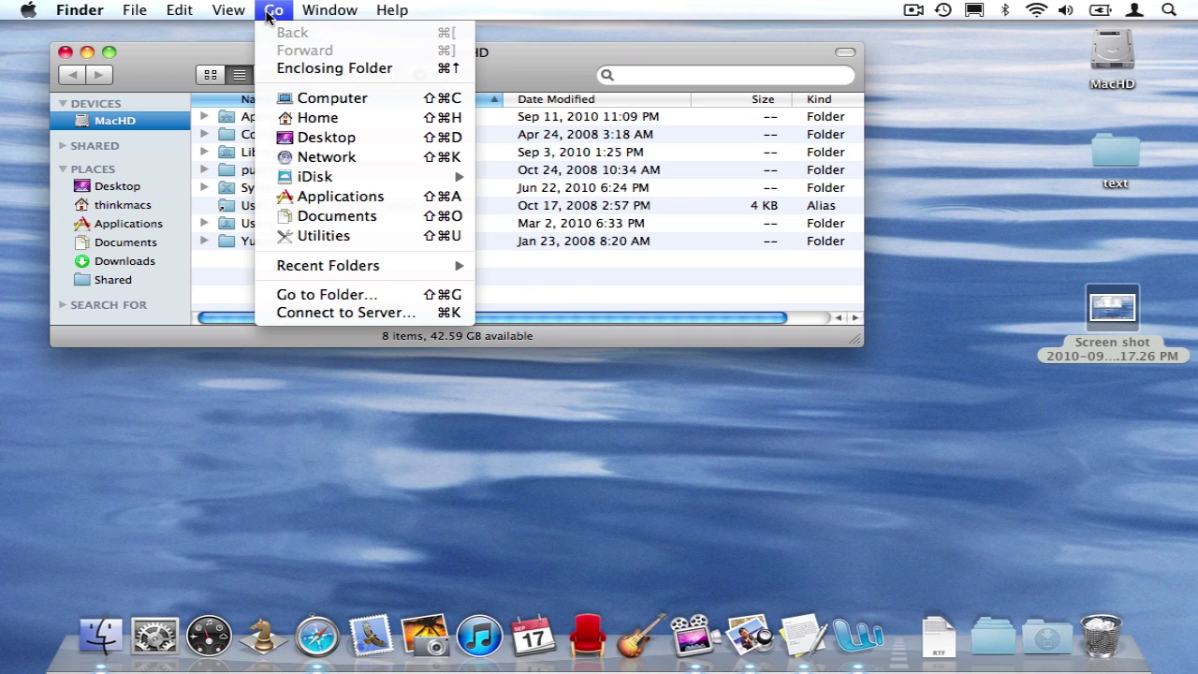
key(super+shift+4)
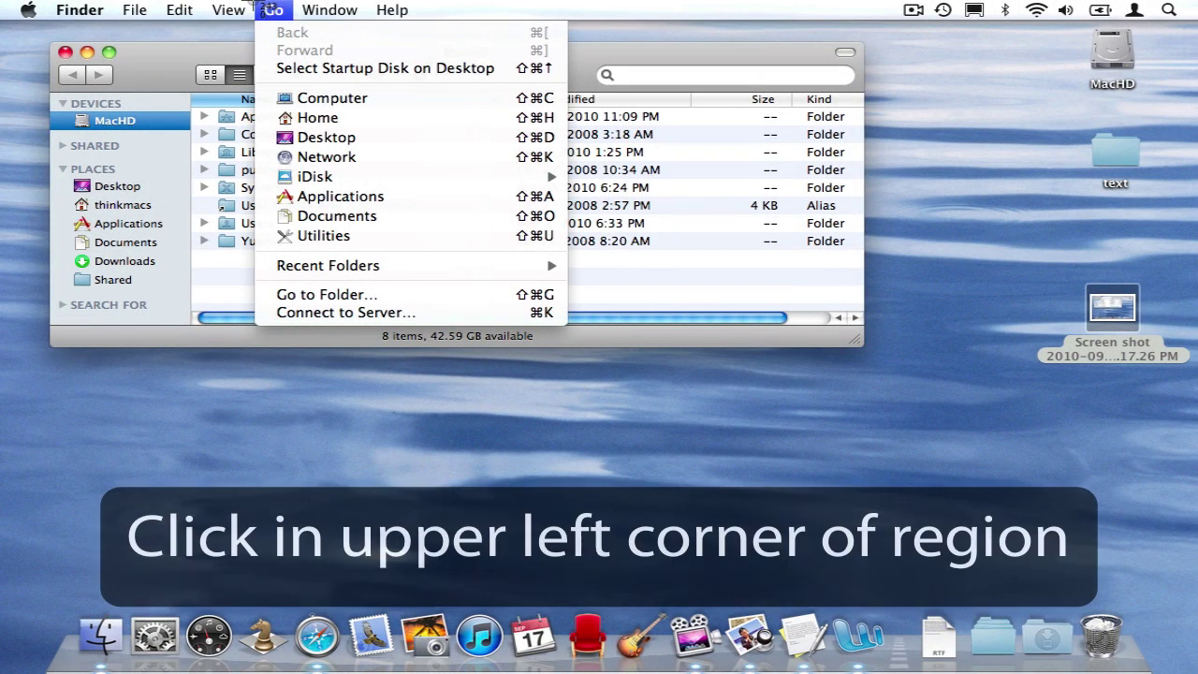
drag(259, 5, 567, 328)
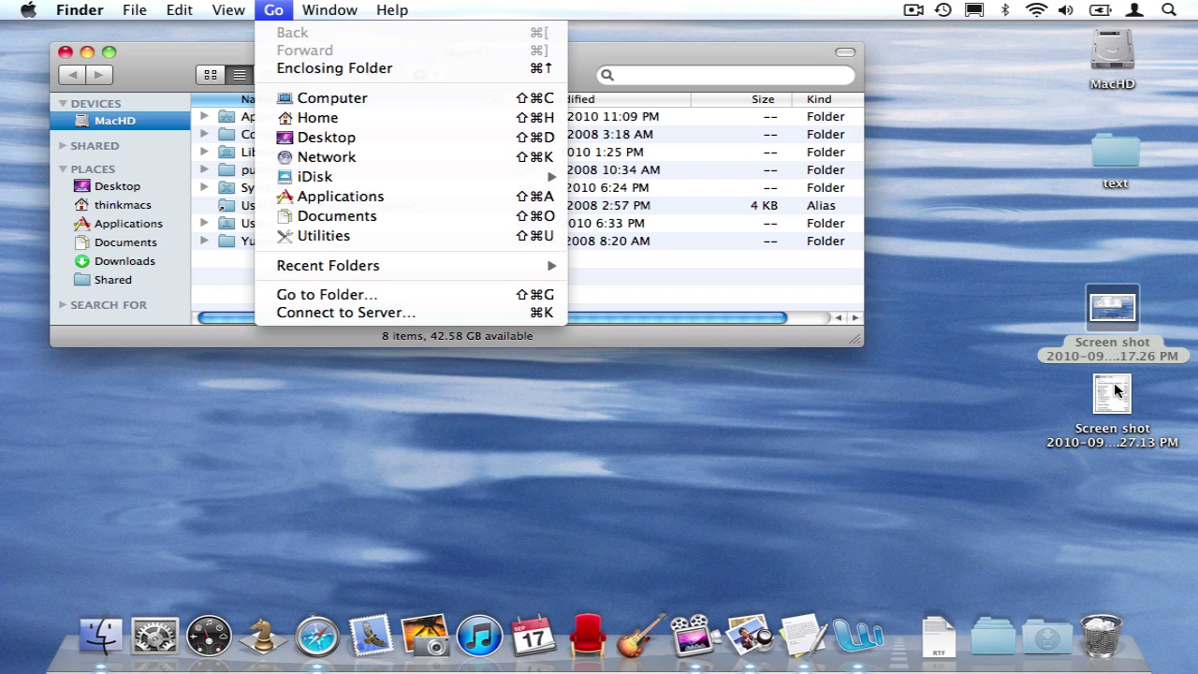
- Open the new Go menu screenshot in Preview to check the captured region, and close it
click(1117, 385)
click(1118, 385)
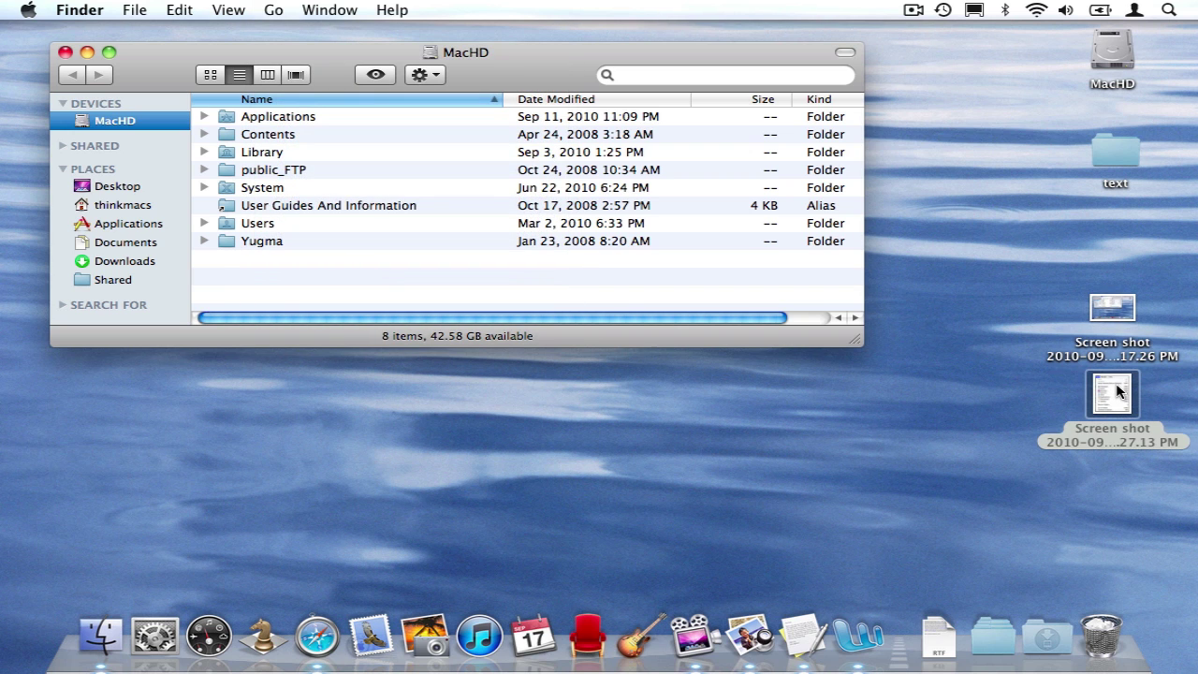
double_click(1117, 391)
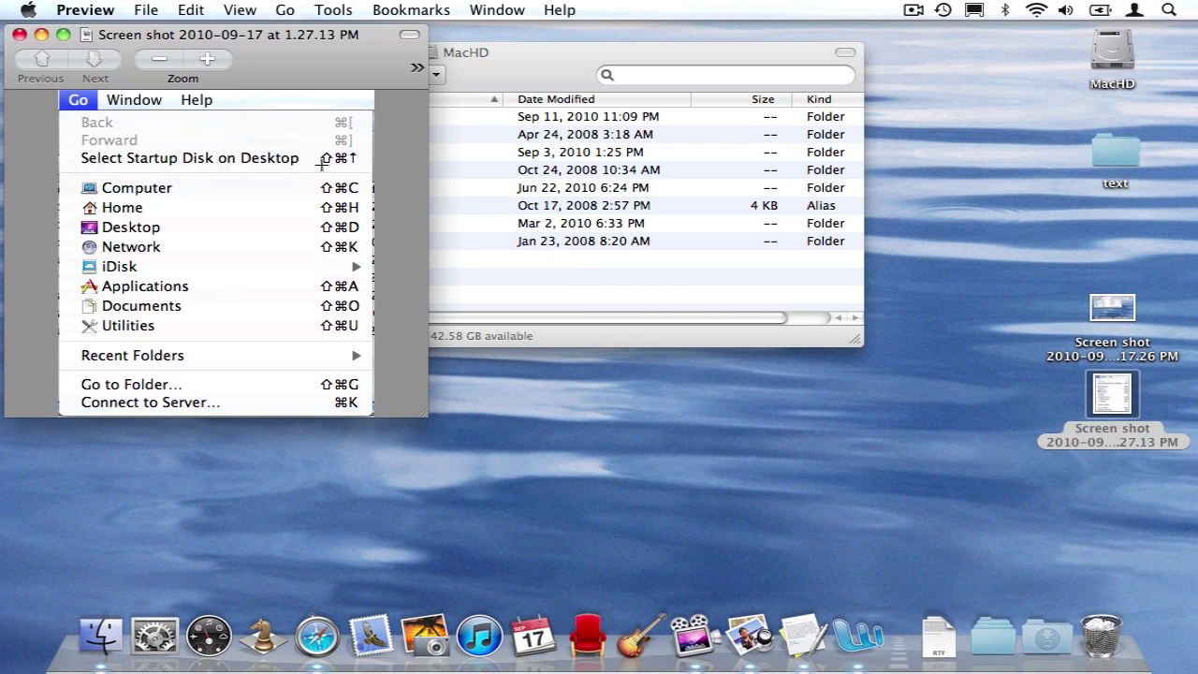
drag(197, 39, 496, 35)
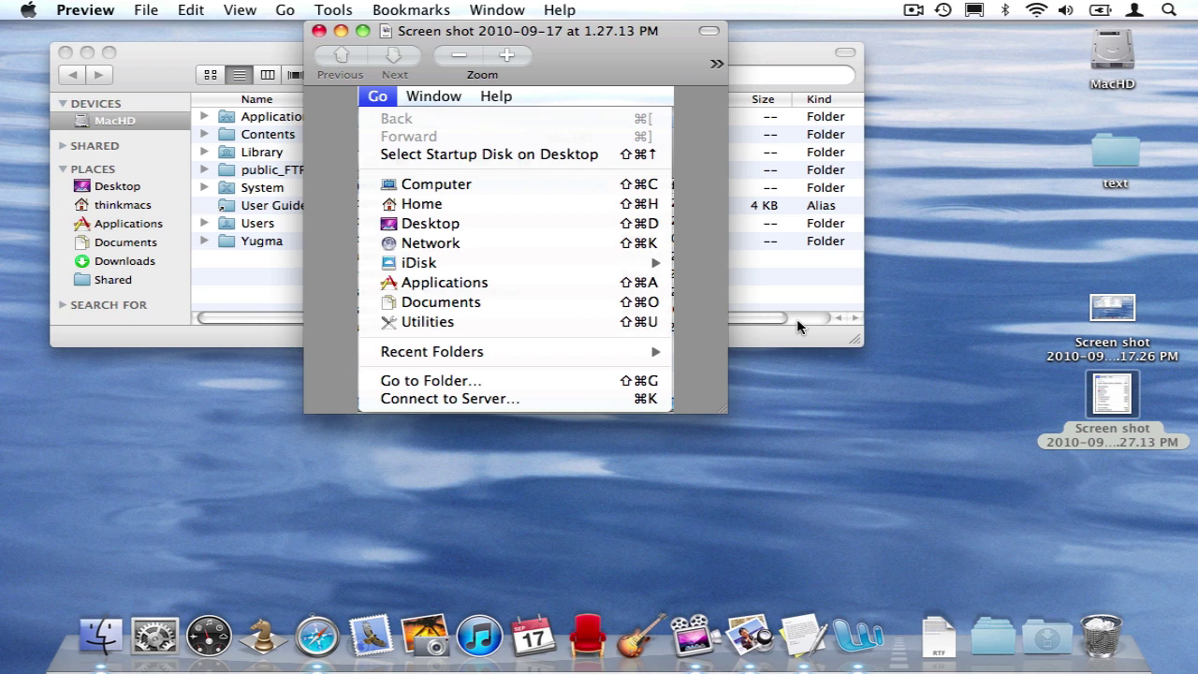
click(319, 32)
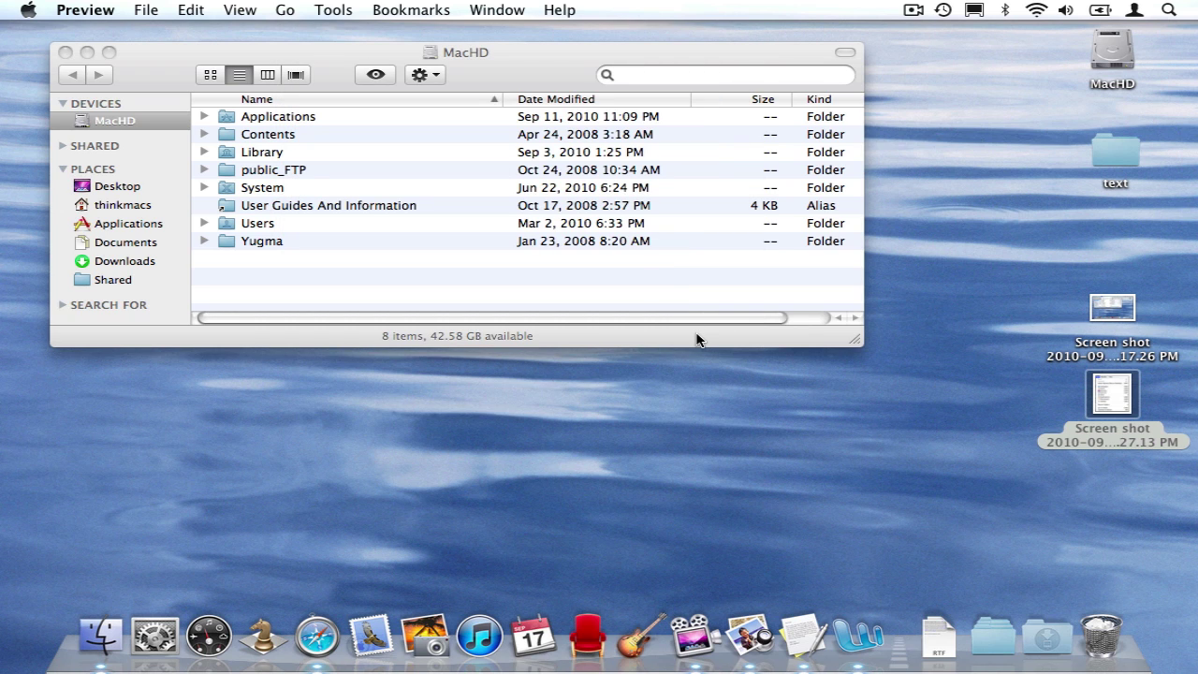
- Open Groucho text.rtf from the text folder and capture the region from its title bar to the end of the second paragraph
click(1122, 148)
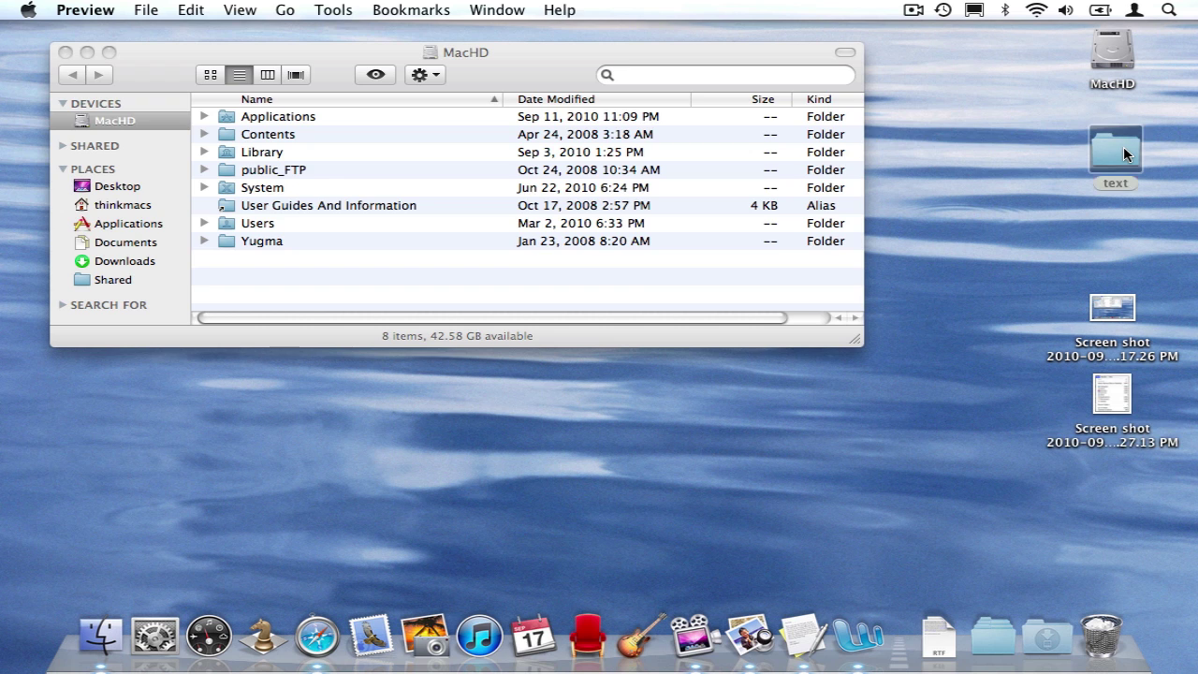
double_click(1123, 146)
double_click(62, 114)
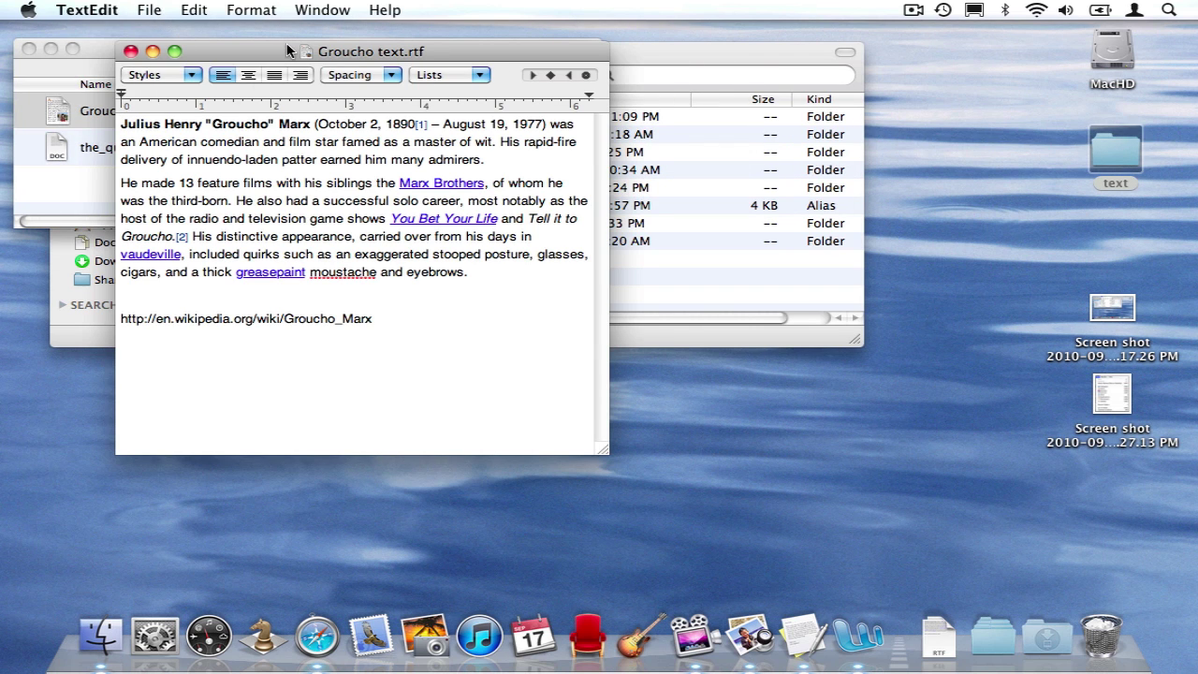
drag(288, 50, 521, 42)
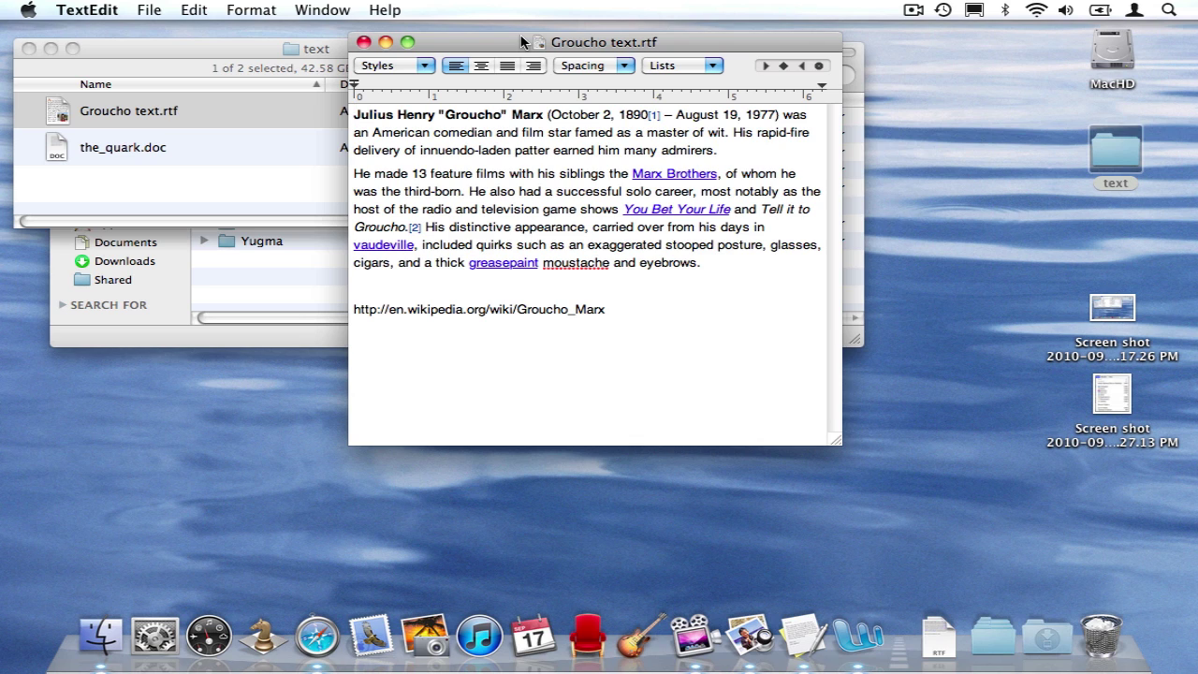
key(super+shift+4)
mouse_move(346, 33)
mouse_down()
mouse_move(433, 164)
mouse_move(580, 305)
mouse_move(802, 299)
mouse_move(841, 281)
mouse_up()
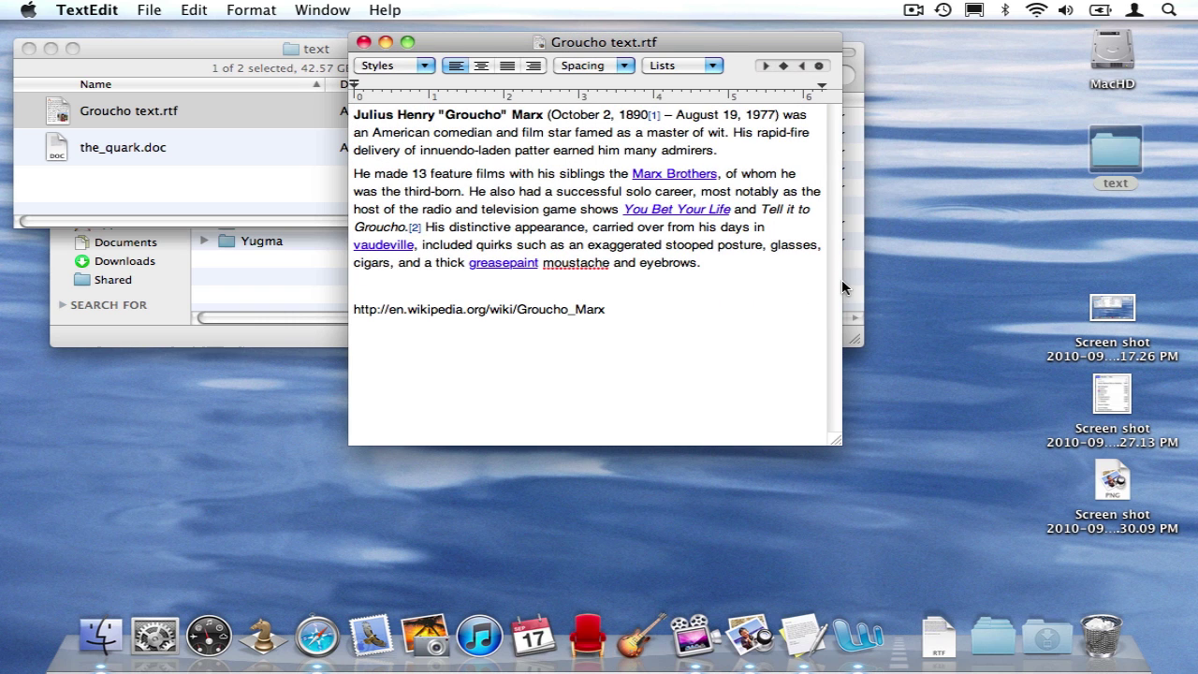
- View the Groucho text region screenshot and the Go menu screenshot in Preview, and close both
click(1128, 482)
double_click(1127, 482)
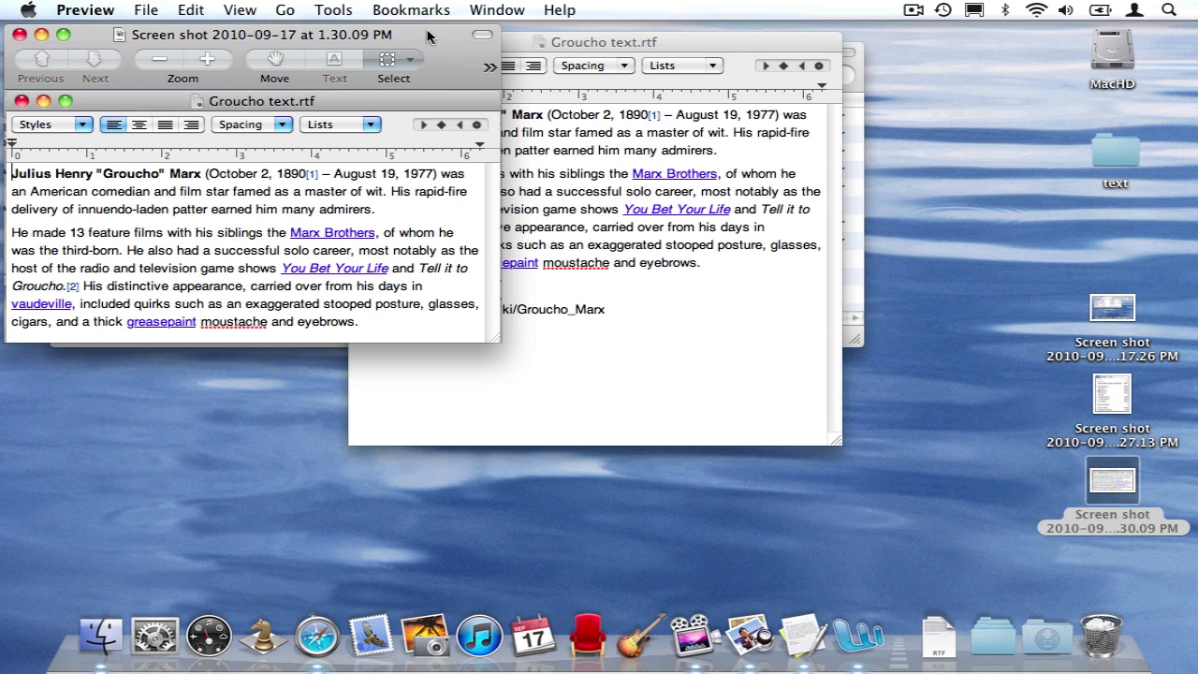
drag(412, 25, 617, 188)
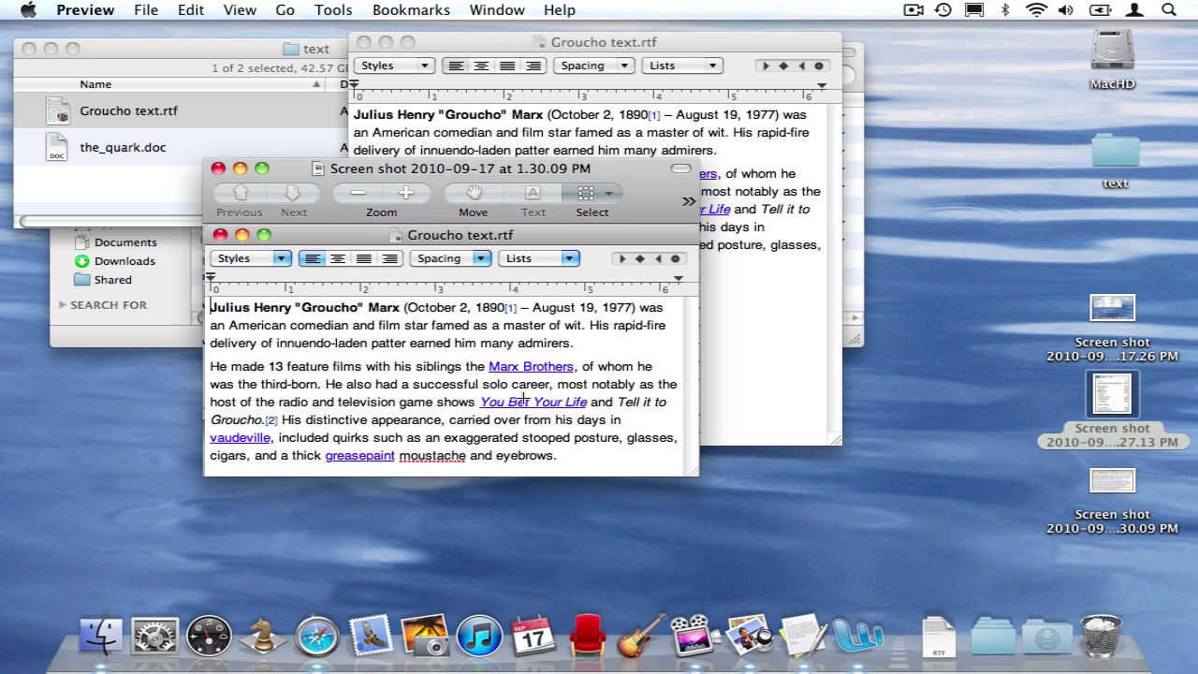
double_click(1111, 401)
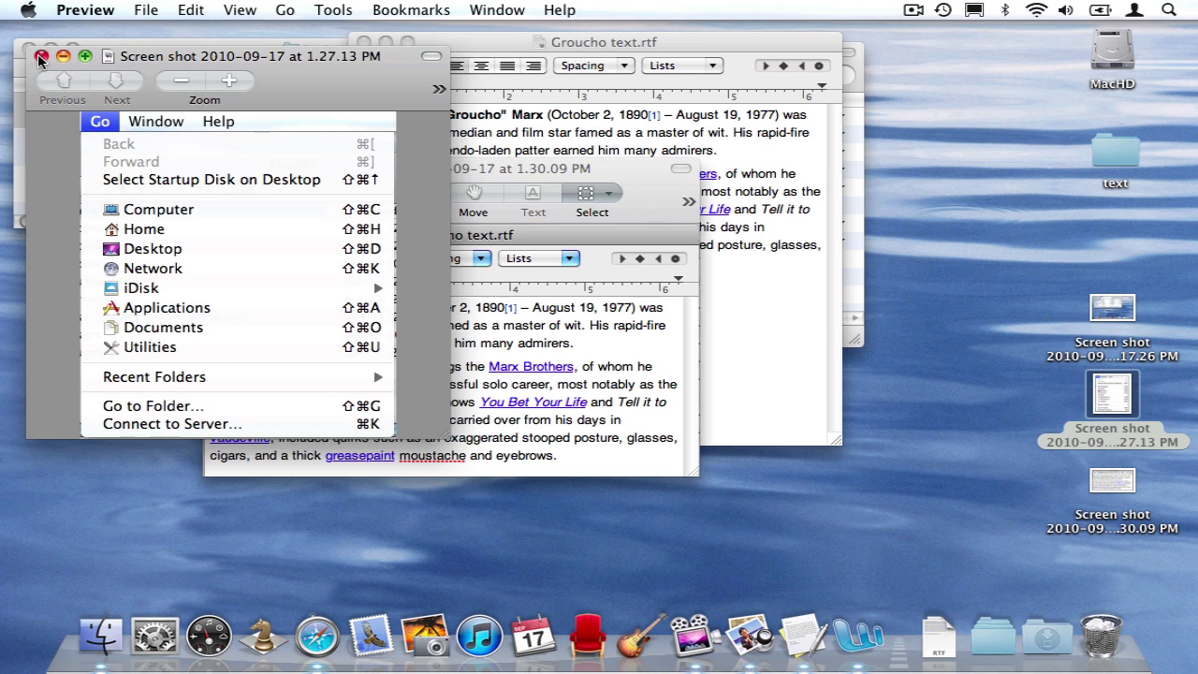
click(39, 56)
key(super+w)
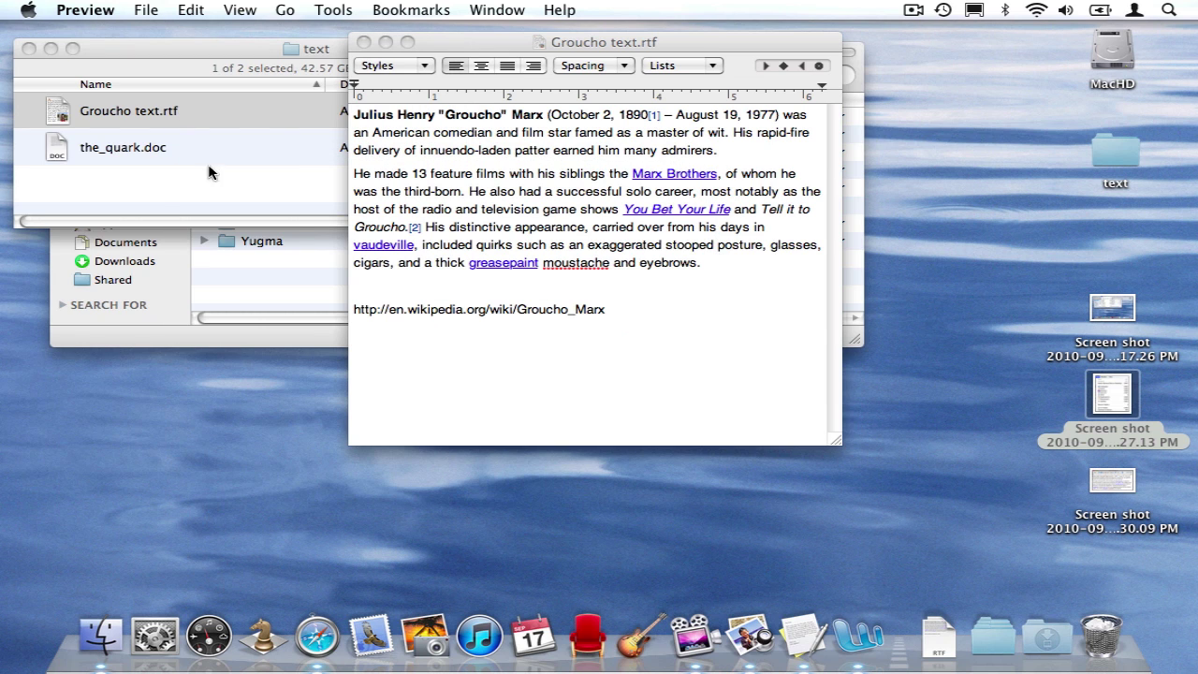
- Close the Groucho text document and capture only the MacHD Finder window behind the text folder window as a screenshot
click(355, 238)
key(super+w)
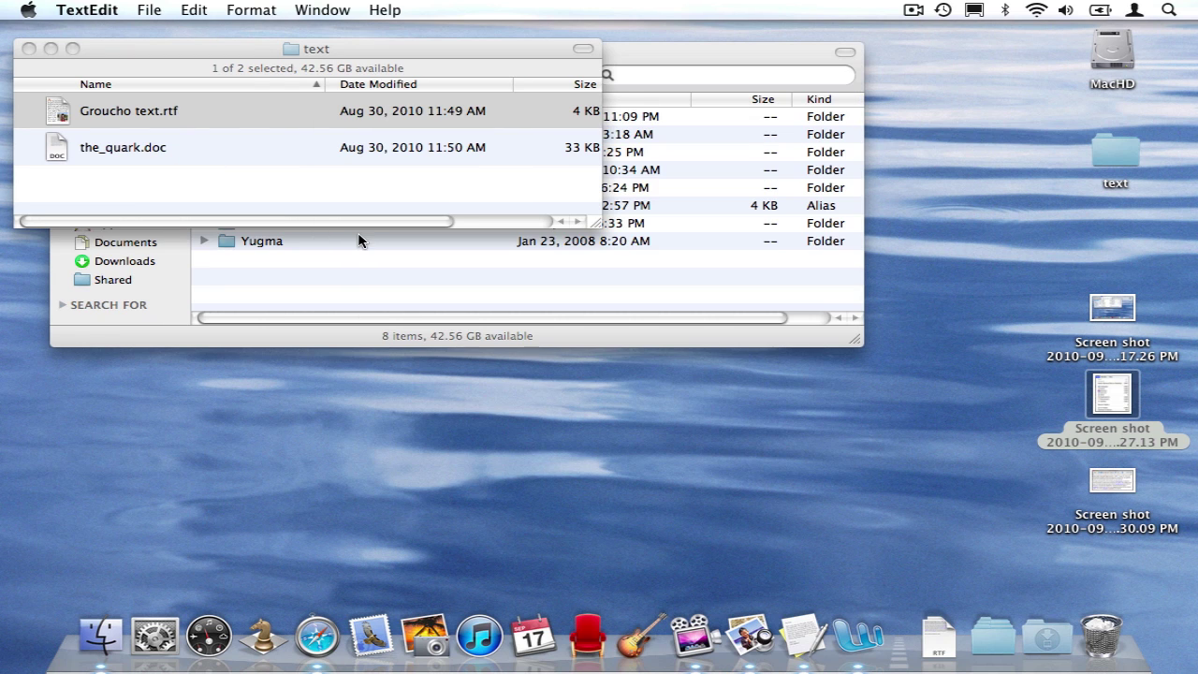
click(335, 183)
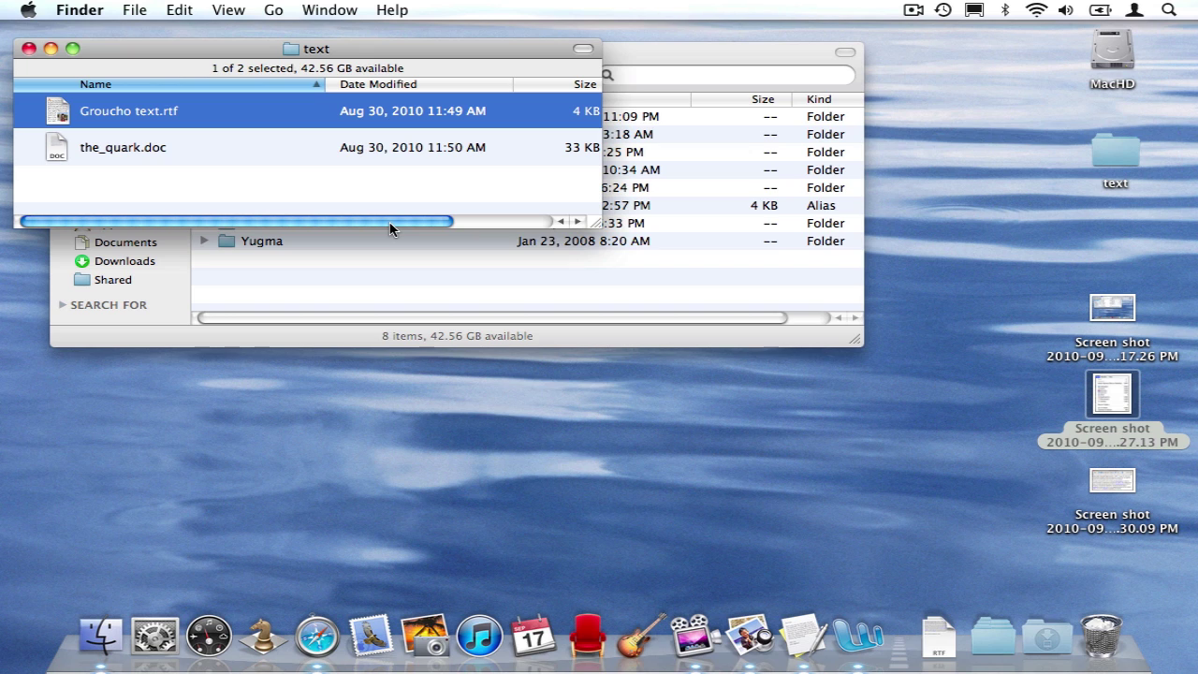
key(super+shift+4)
key(space)
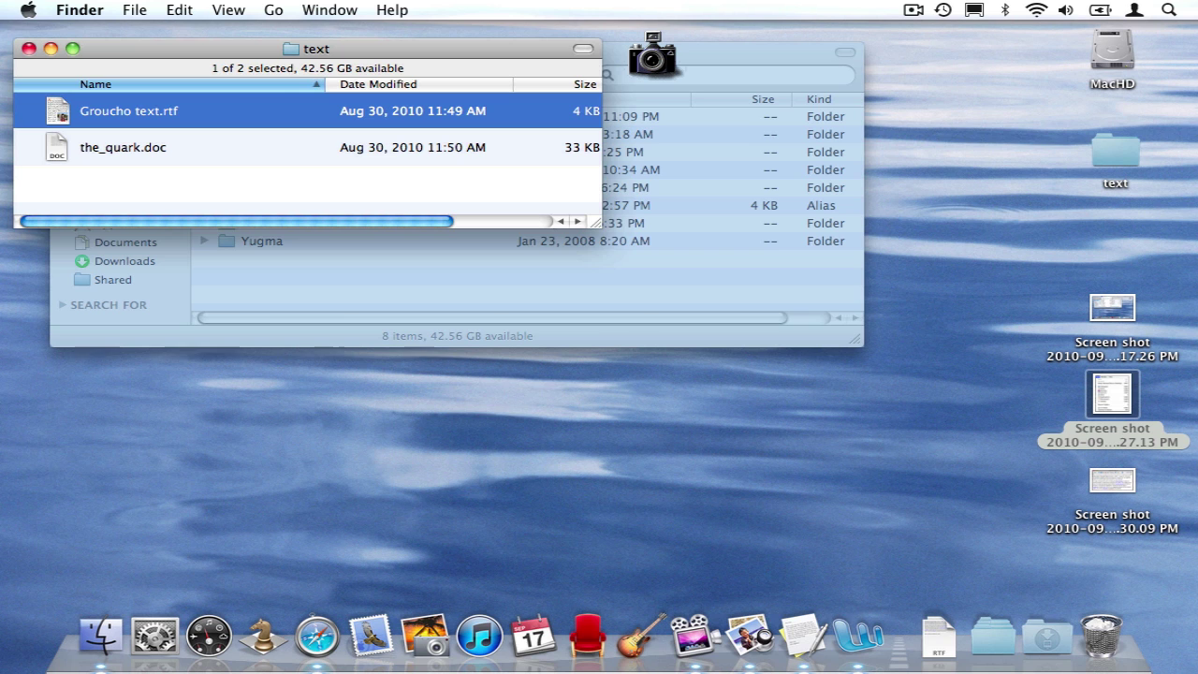
click(652, 56)
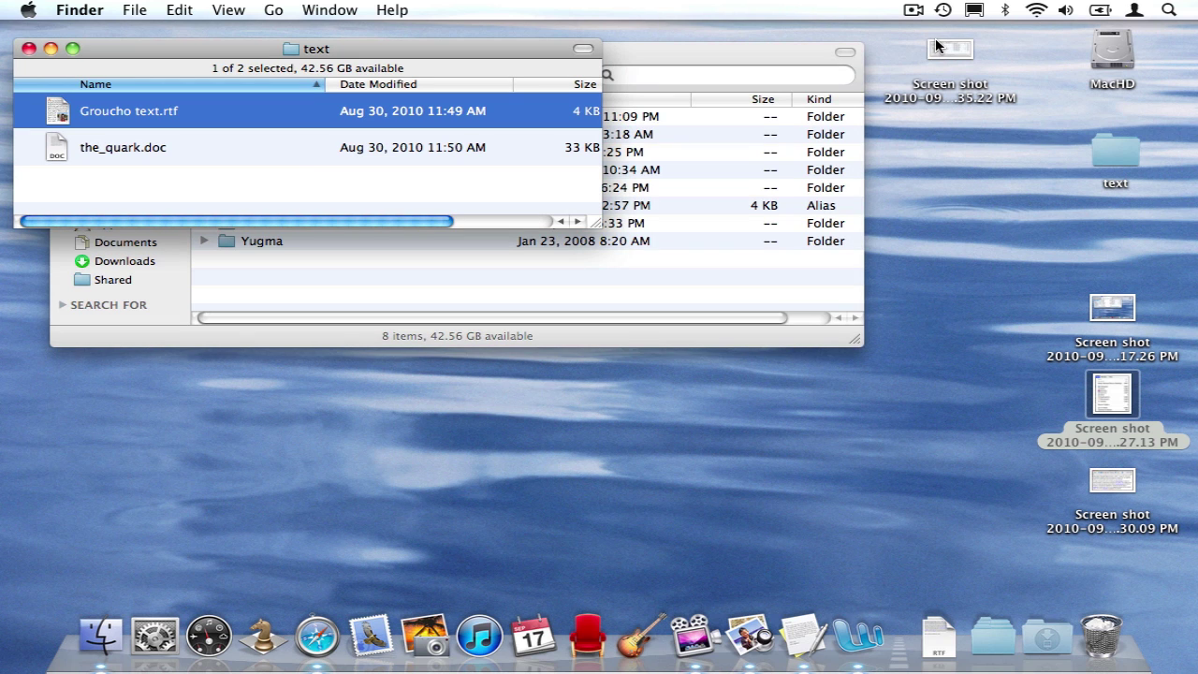
- View the new MacHD window screenshot in Preview and close it
double_click(935, 47)
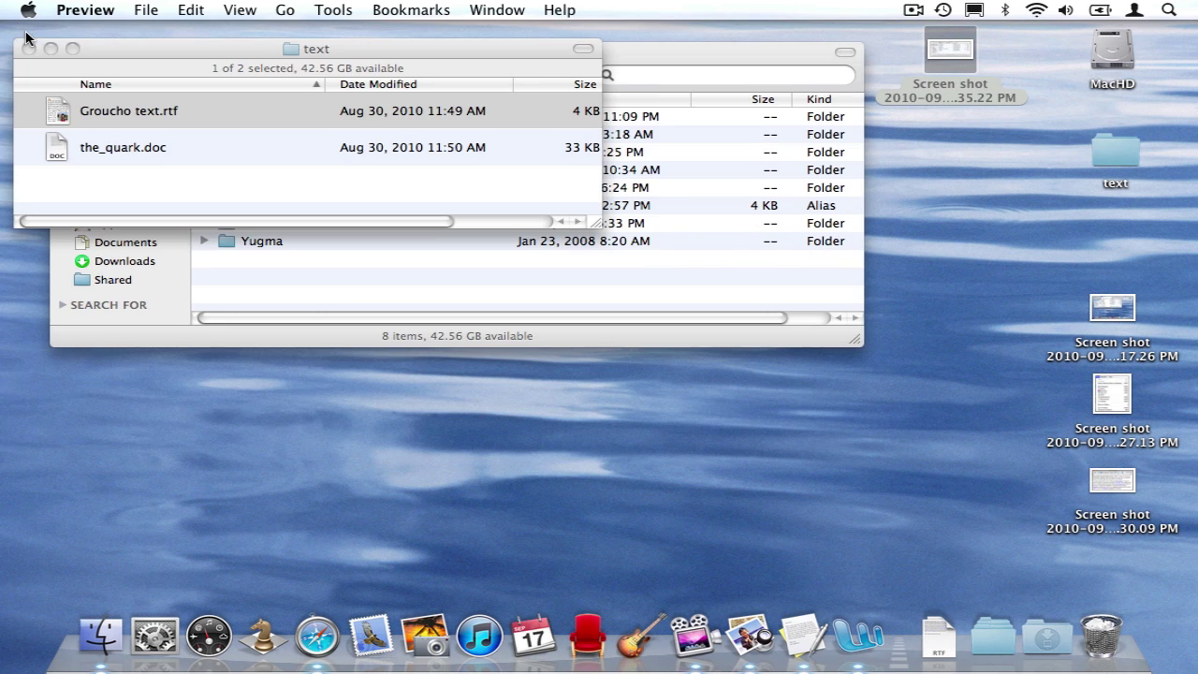
click(18, 35)
- Bring the text folder window to the front and capture only that window as a screenshot
click(102, 52)
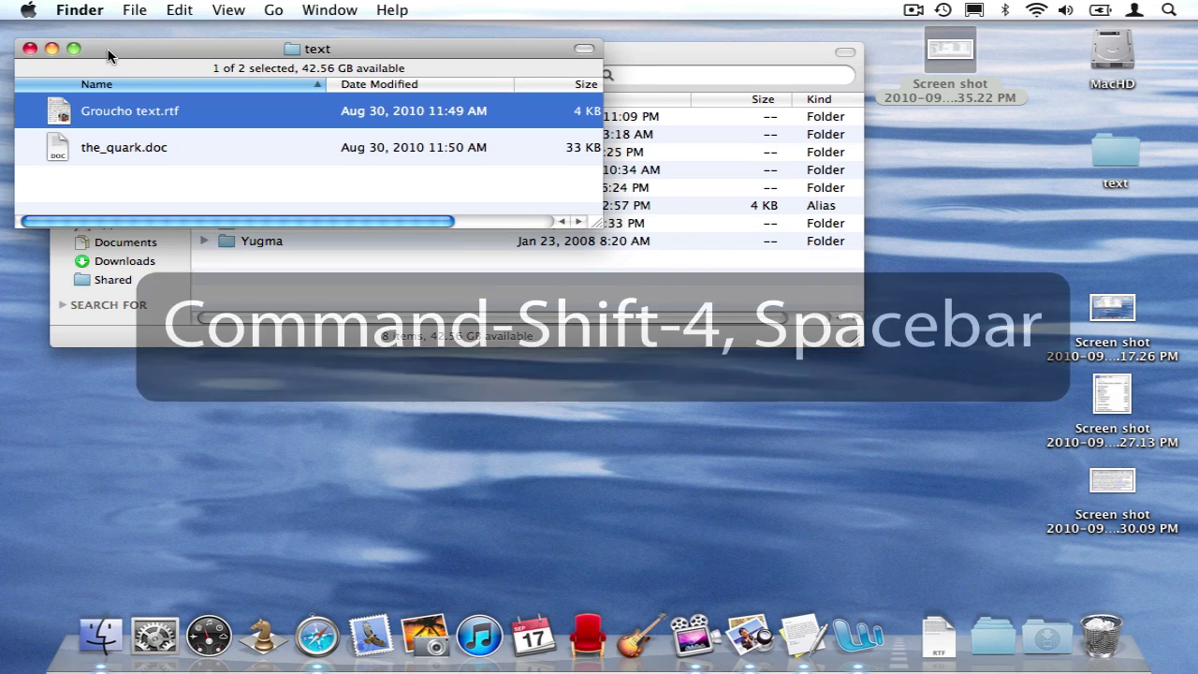
key(super+shift+4)
key(space)
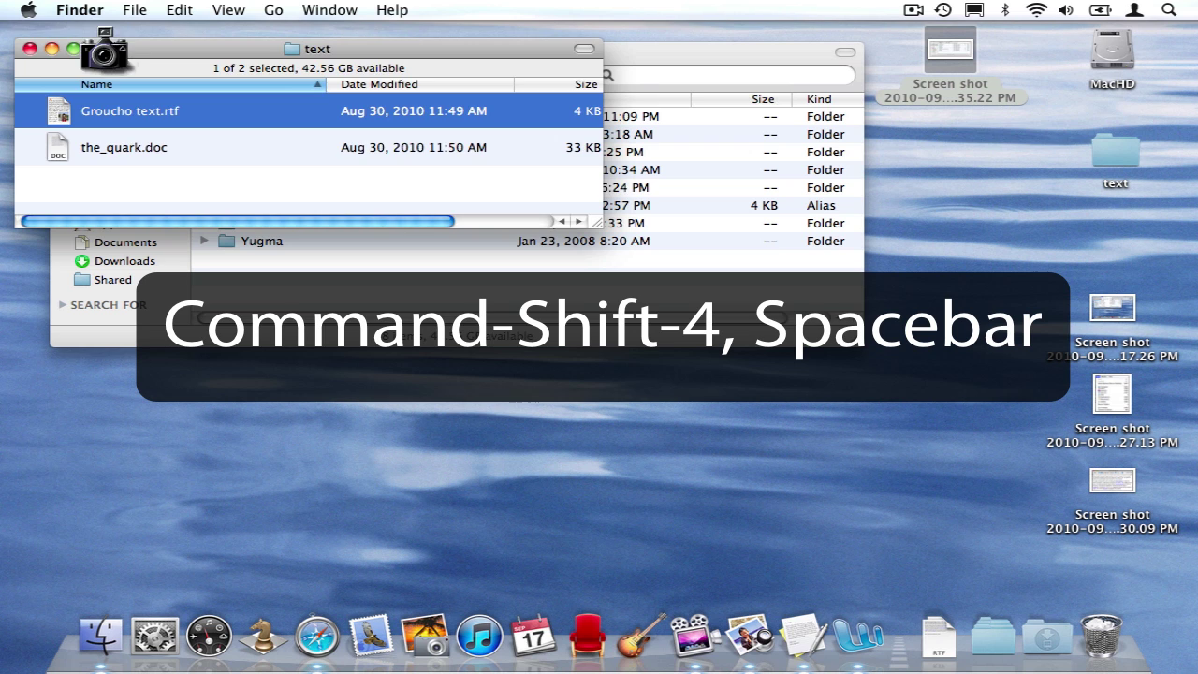
click(246, 173)
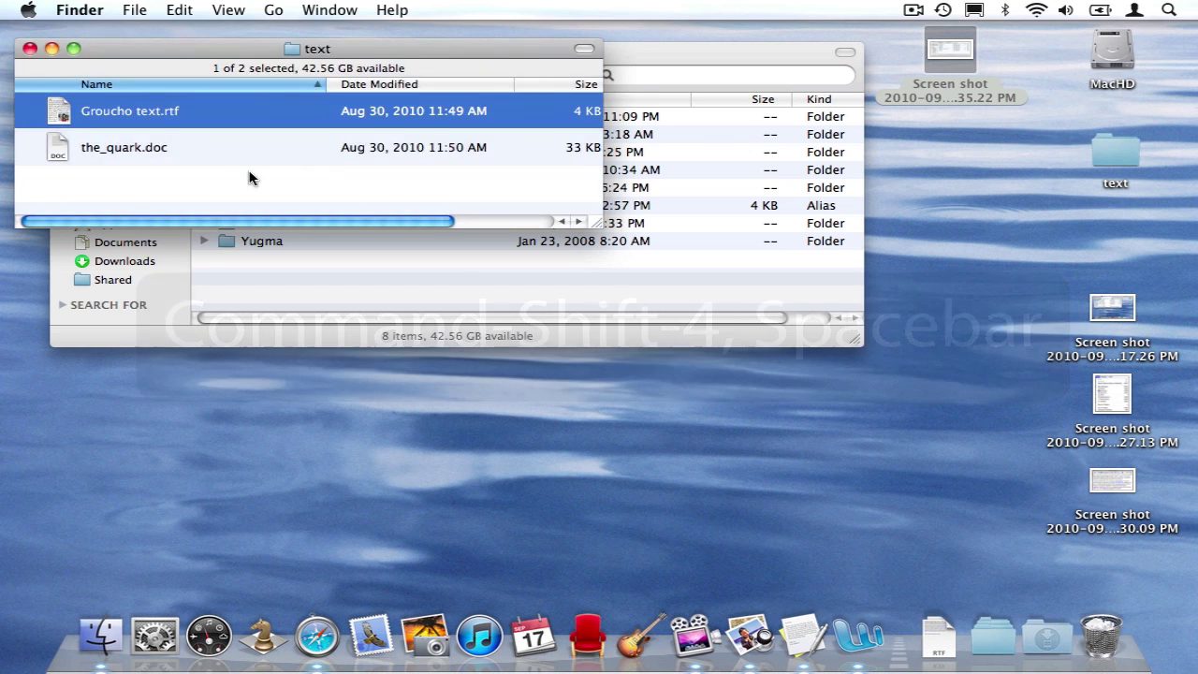
- View the new text folder window screenshot in Preview and close it
click(946, 134)
double_click(946, 134)
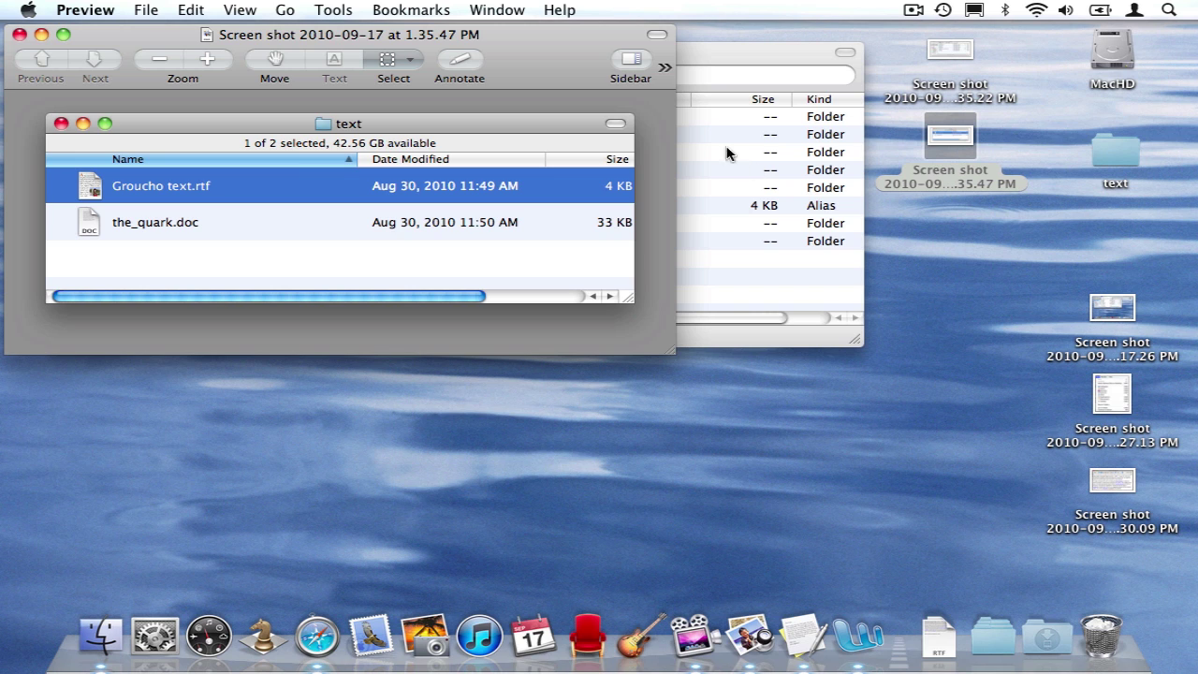
click(19, 35)
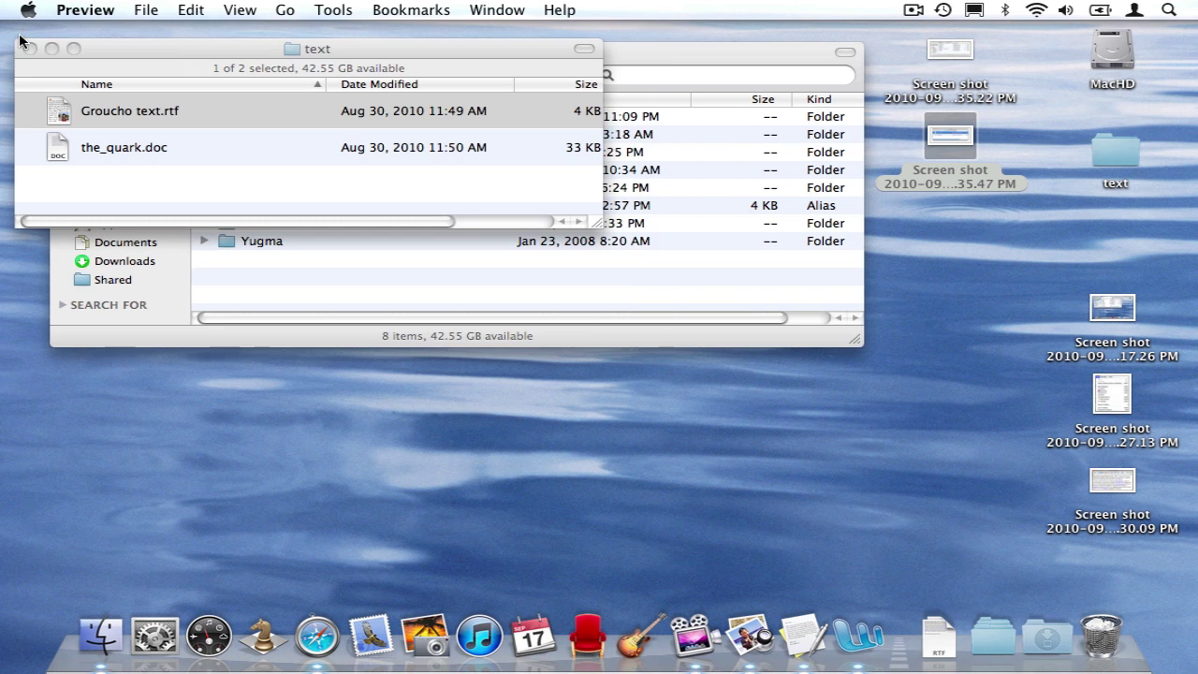
- Switch to the Finder, open its Window menu and capture only the opened menu as a screenshot
click(388, 13)
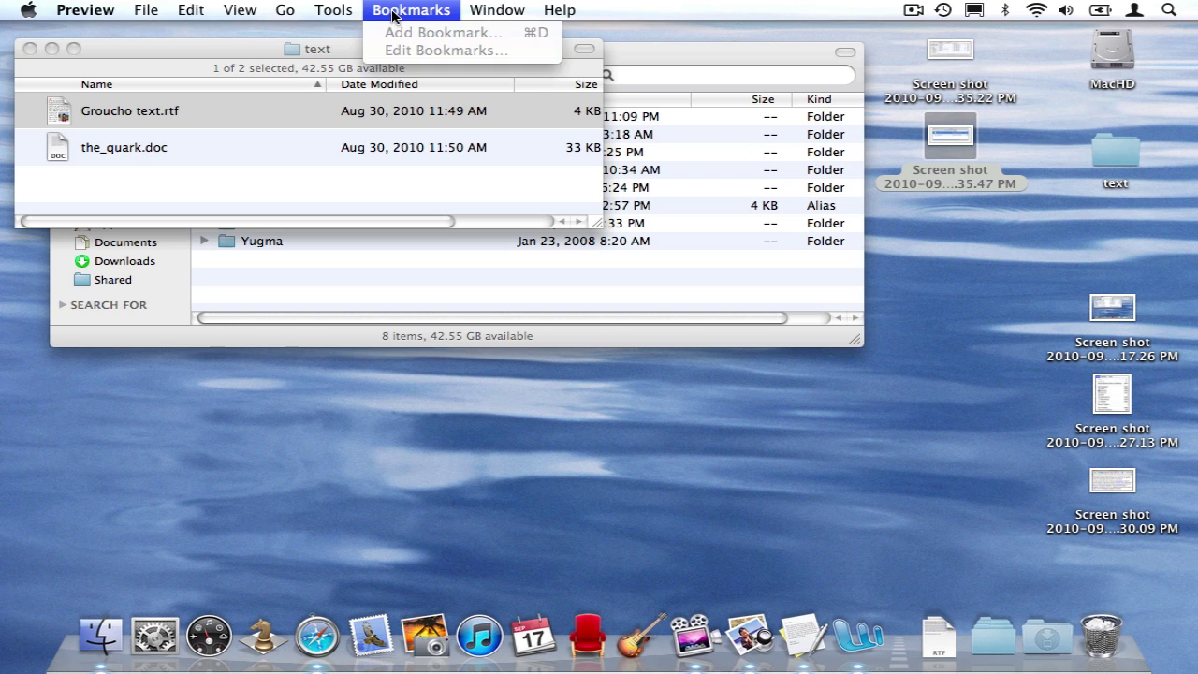
click(391, 53)
click(314, 9)
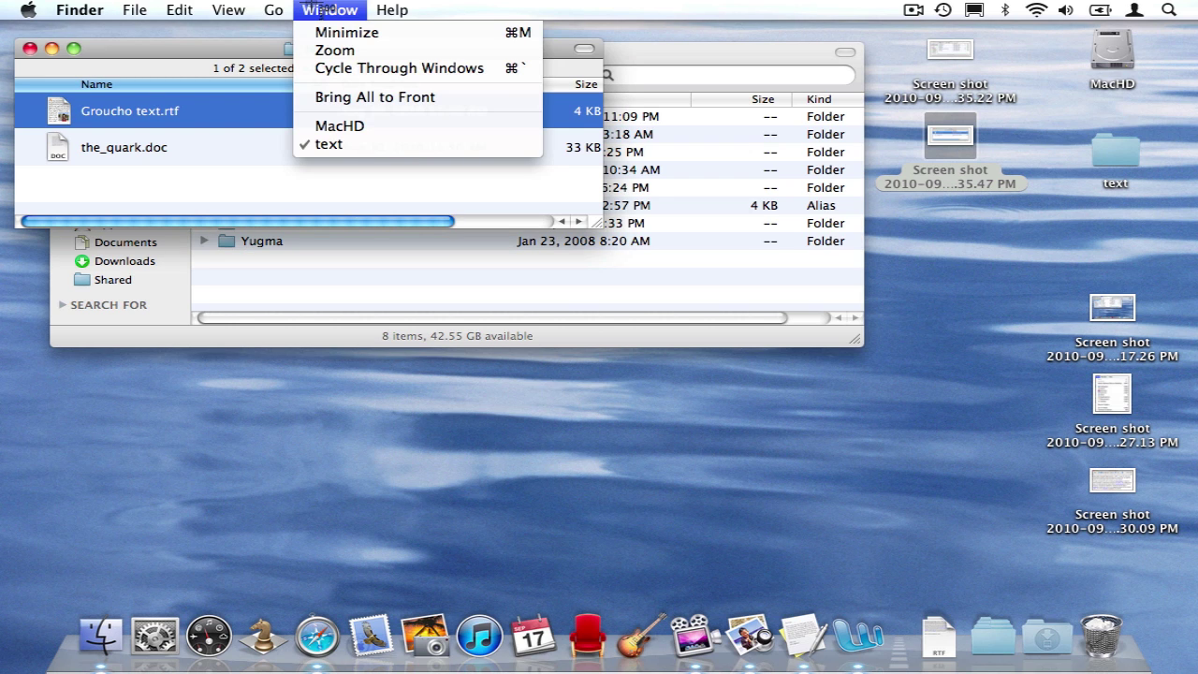
key(super+shift+4)
key(space)
click(430, 108)
- View the new Window menu screenshot in Preview, close it and quit Preview
click(964, 223)
click(964, 222)
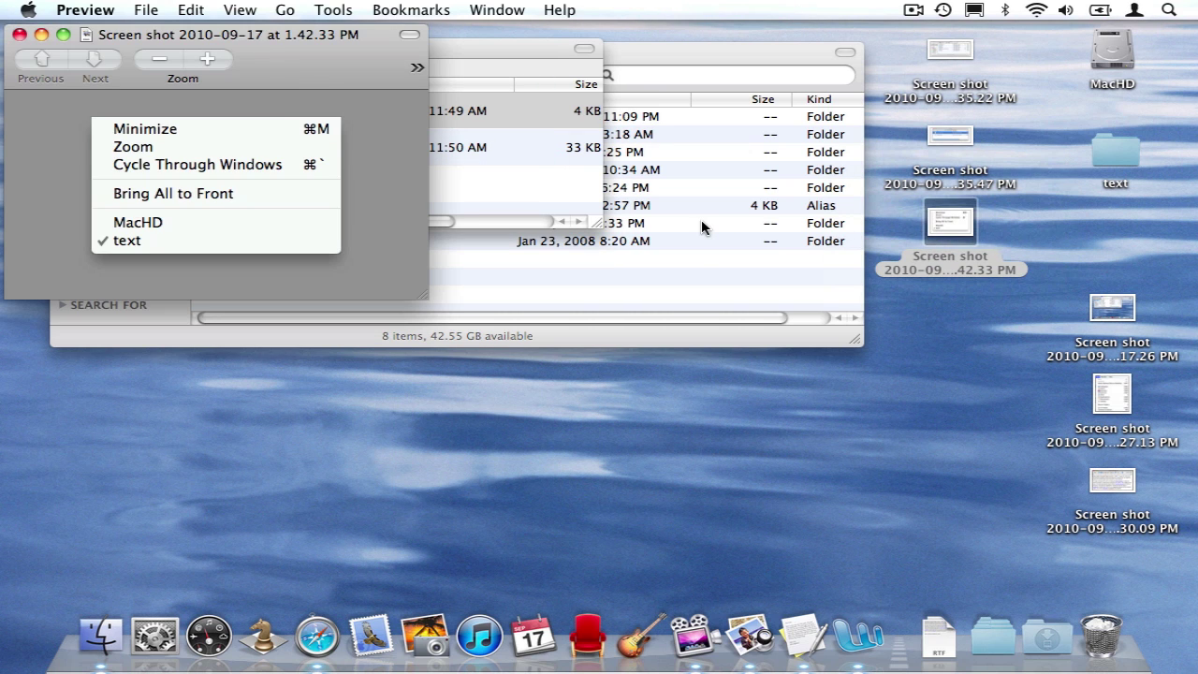
key(super+w)
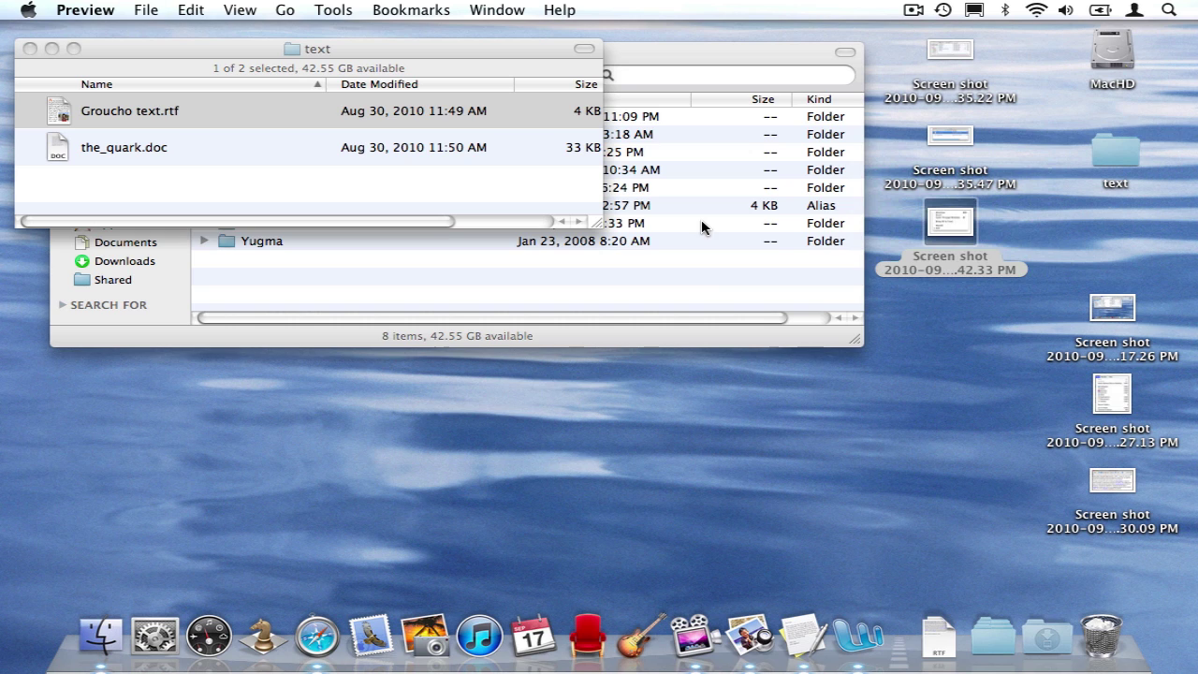
key(super+q)
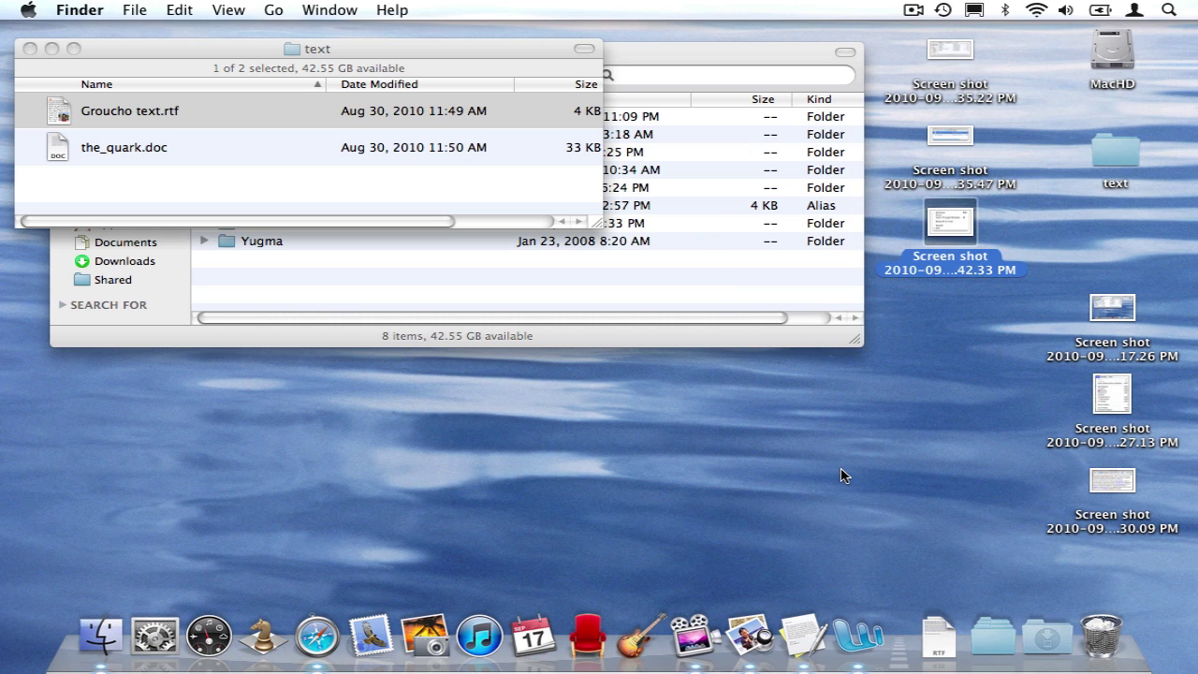
- Bring up the Empty Trash confirmation dialog, capture only that dialog as a screenshot, and cancel emptying the Trash
right_click(1100, 628)
click(1094, 579)
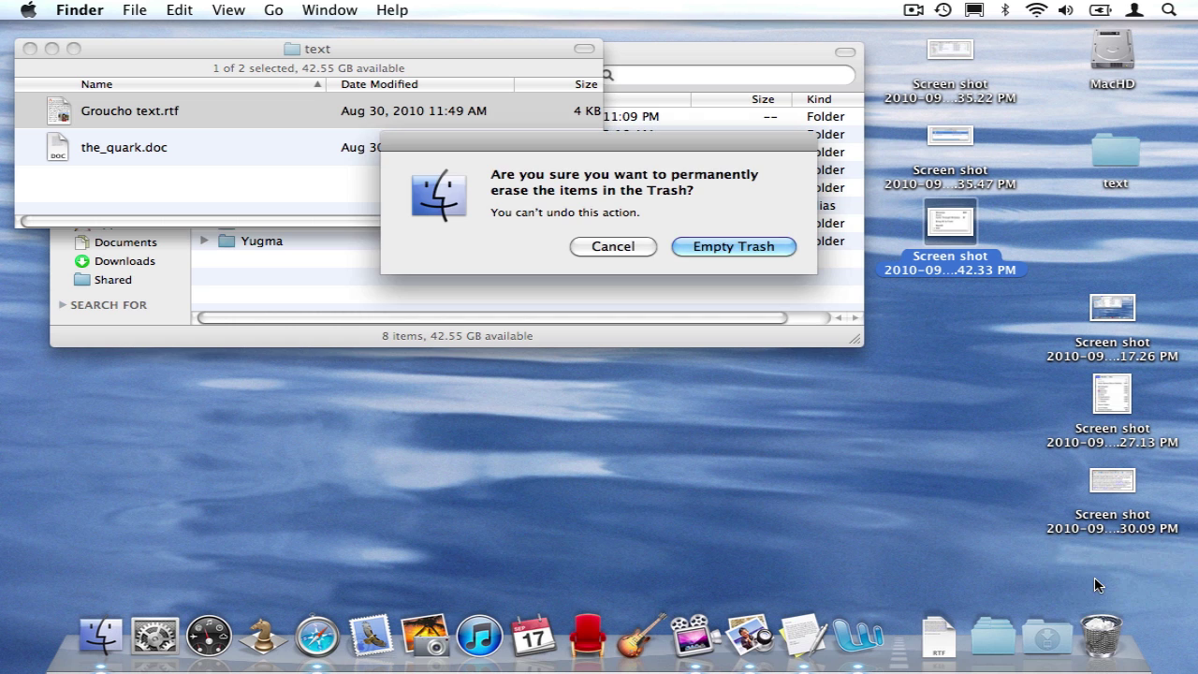
key(super+shift+4)
key(space)
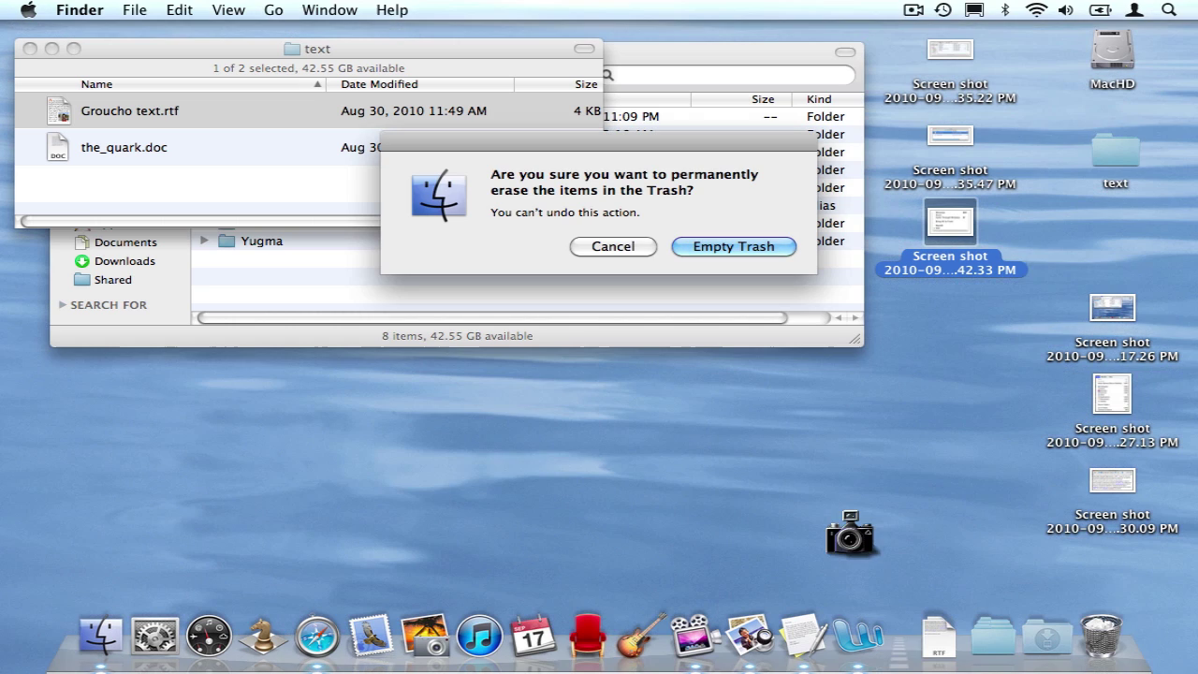
click(669, 198)
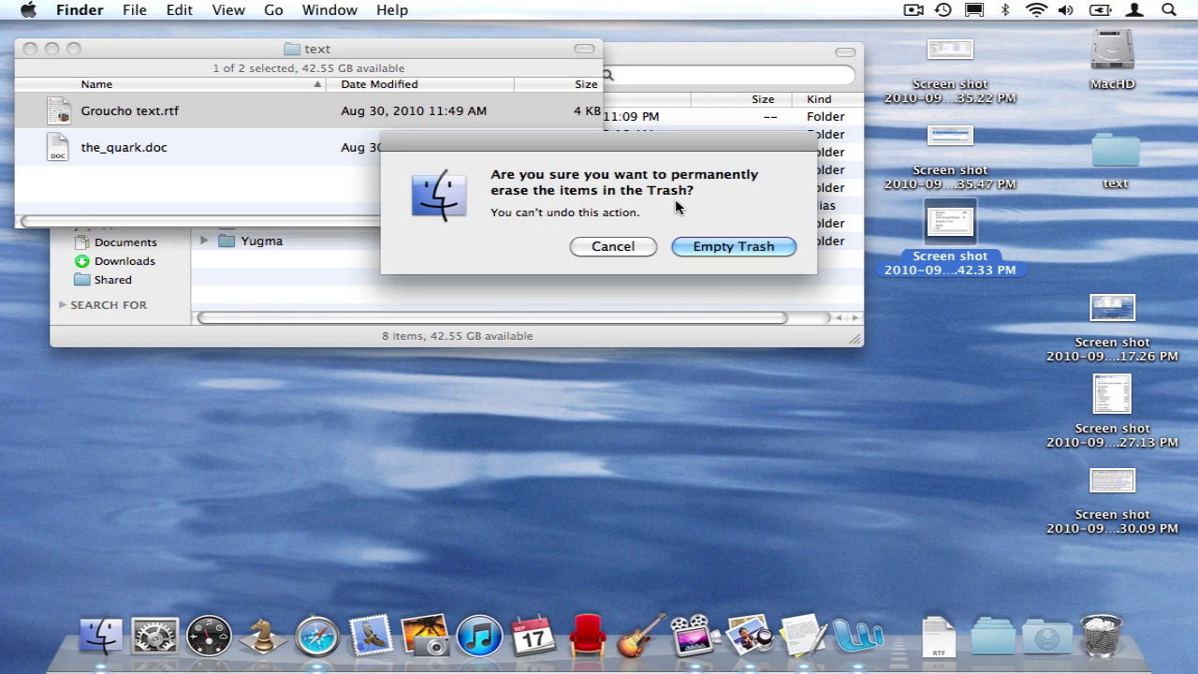
click(642, 246)
- View the Empty Trash dialog screenshot in Preview and close it
double_click(952, 312)
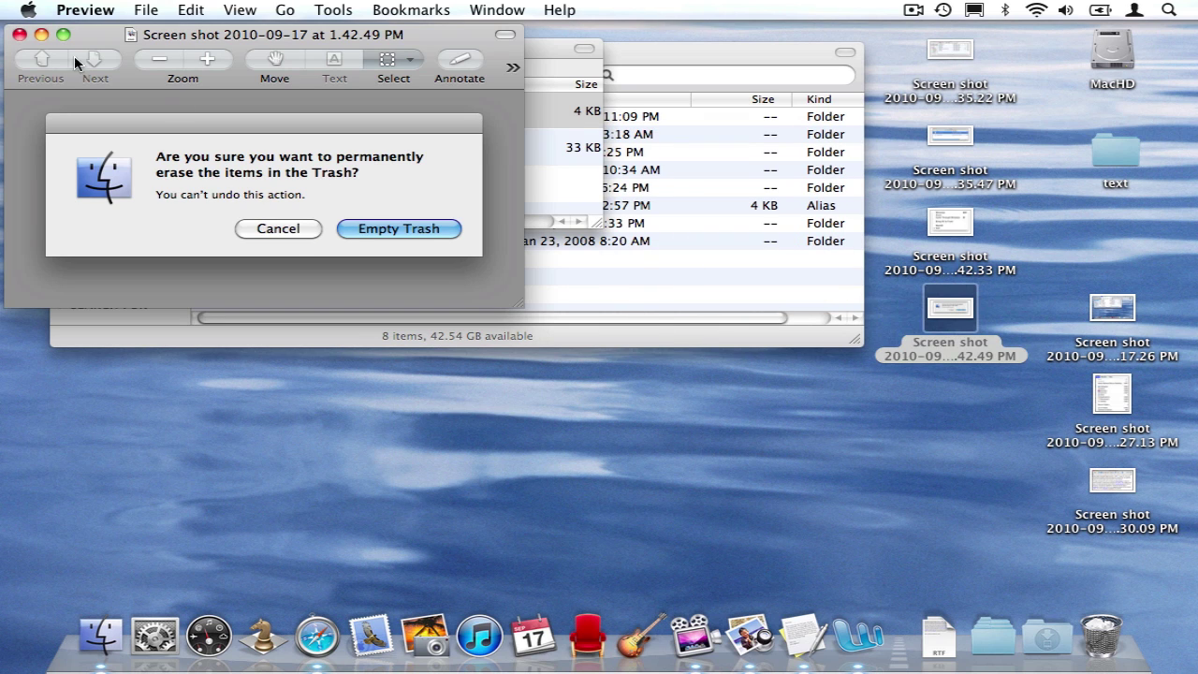
key(super+w)
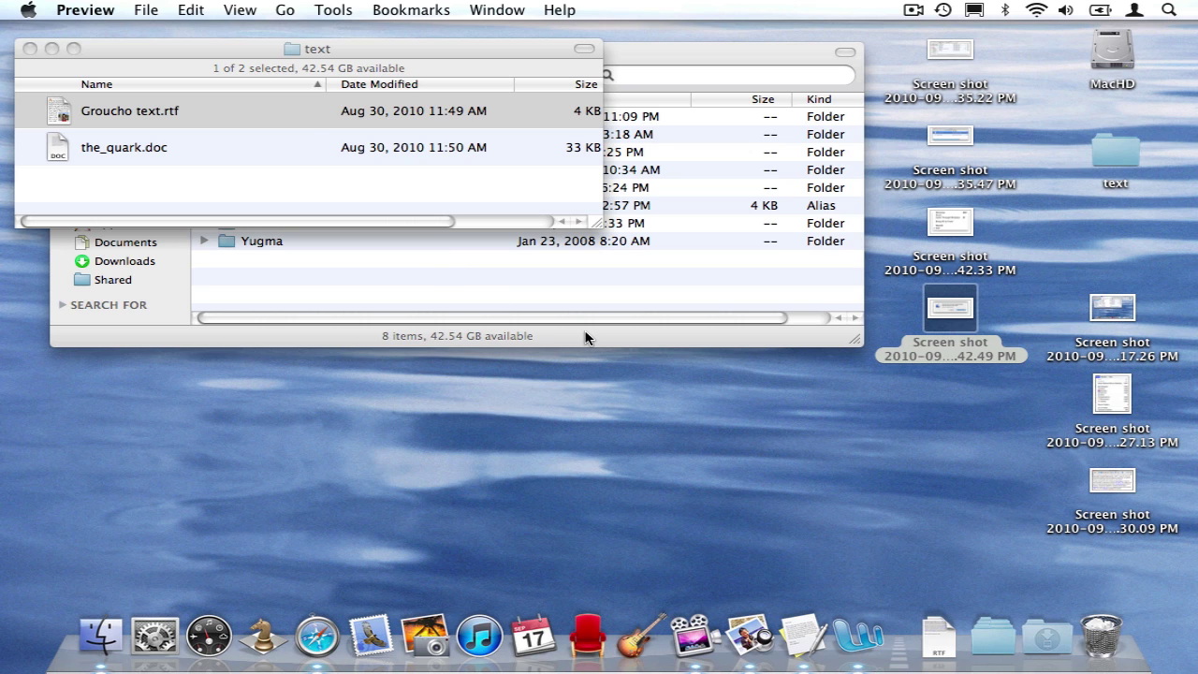
- Empty the Trash up to the locked items dialog, capture only that dialog as a screenshot, and cancel the removal
click(1105, 636)
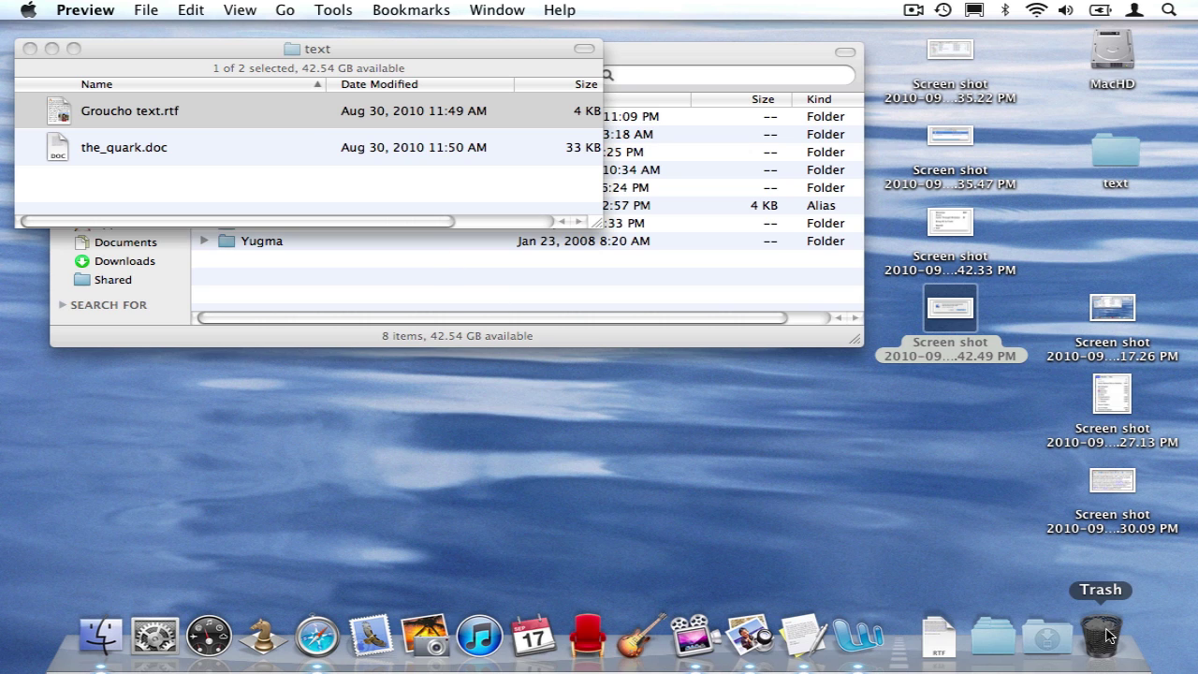
click(1105, 574)
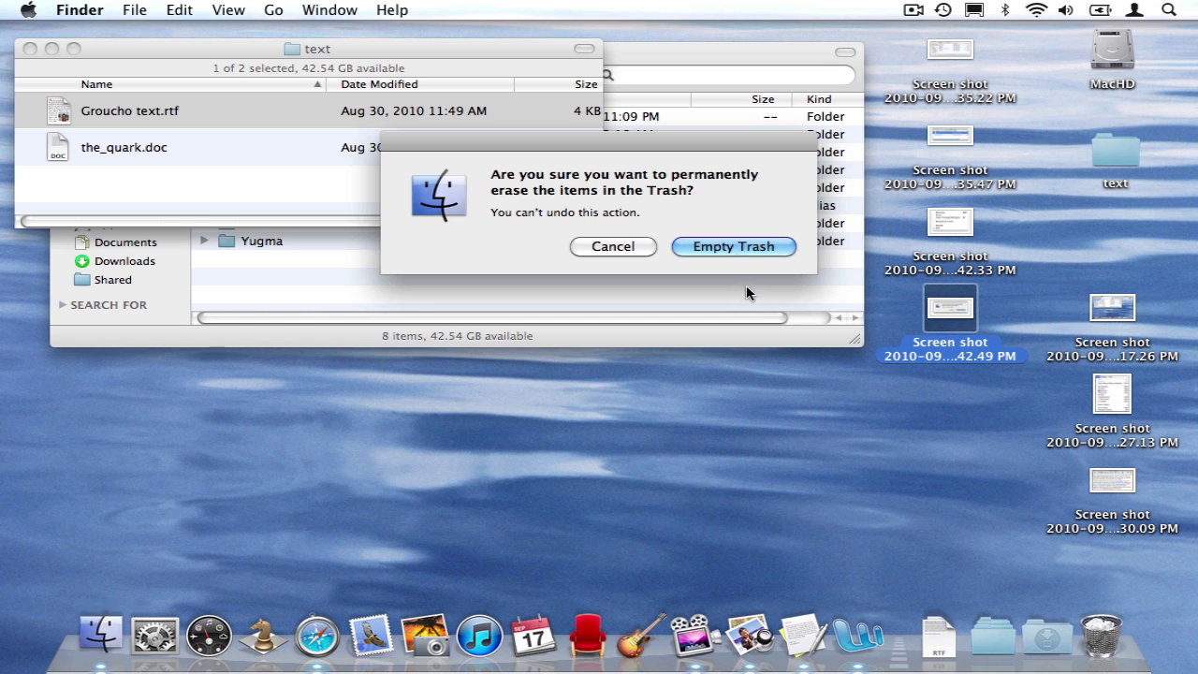
click(734, 248)
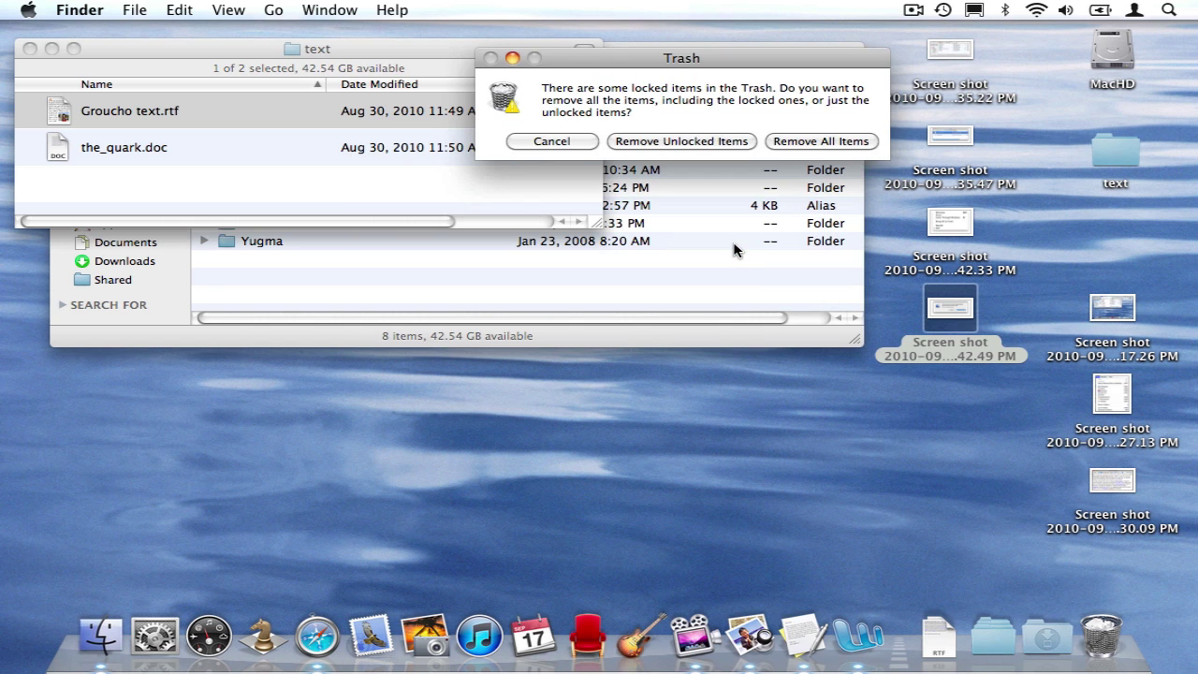
key(super+shift+4)
key(space)
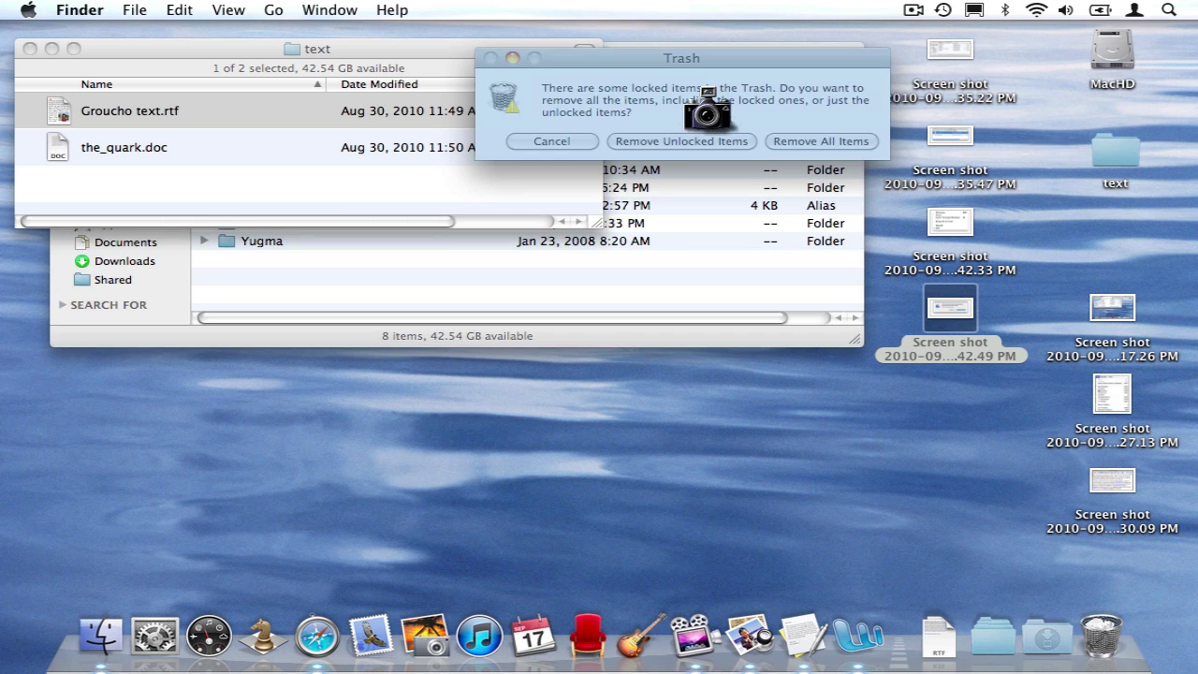
click(706, 111)
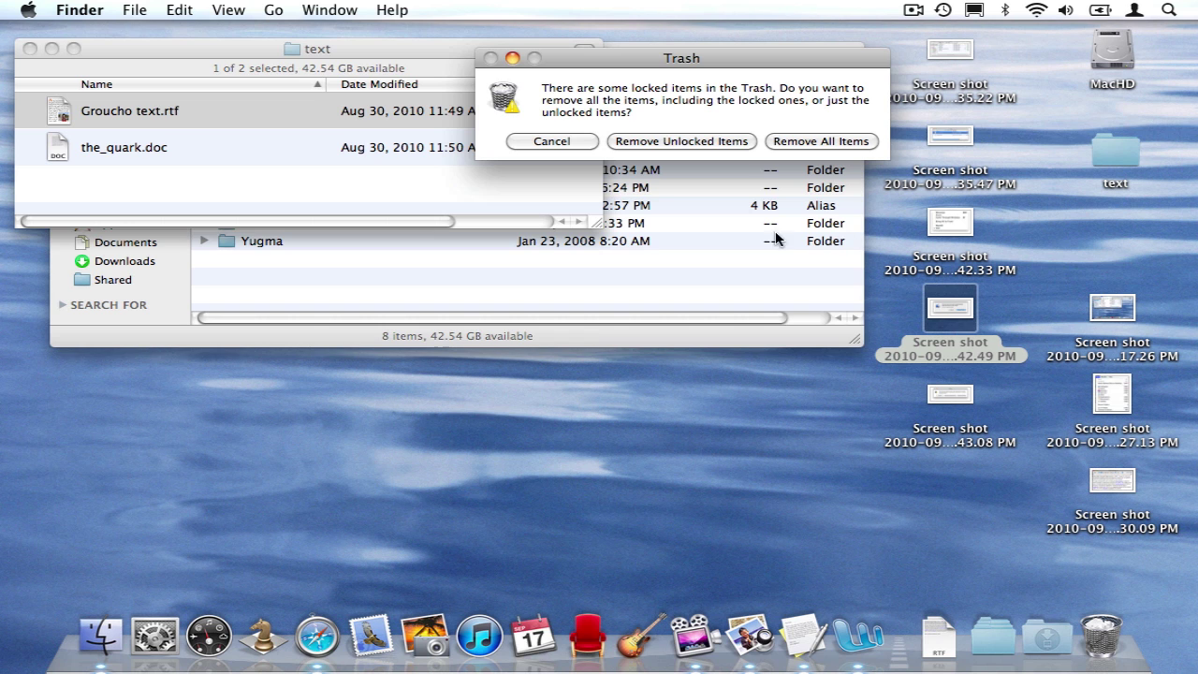
click(566, 141)
- View the locked items dialog screenshot in Preview and move its window clear of the text folder's file names
click(945, 394)
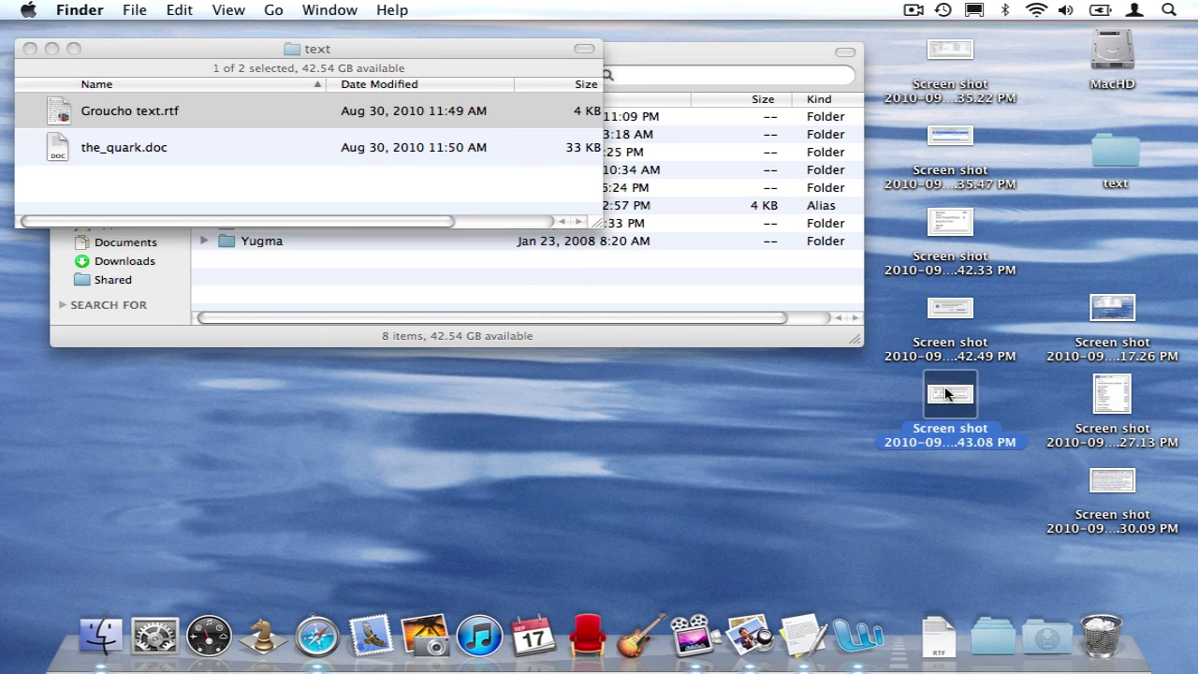
double_click(945, 394)
drag(195, 35, 535, 29)
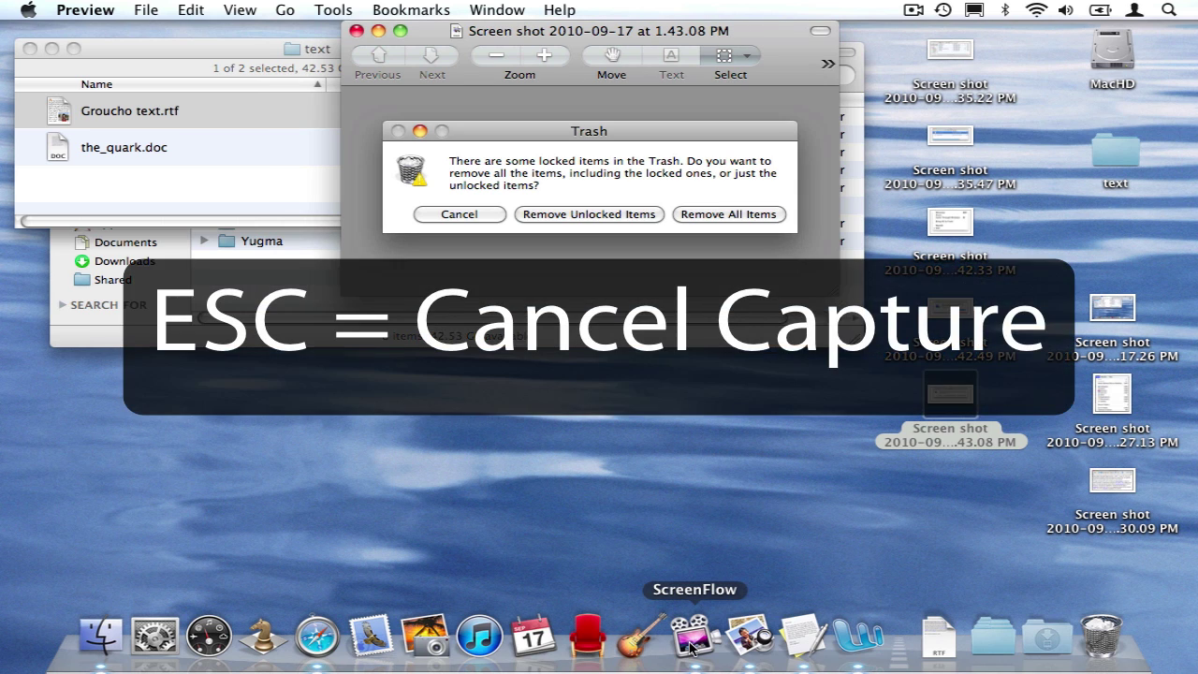
- Start a single-window capture and cancel it without taking a screenshot
key(super+shift+4)
key(space)
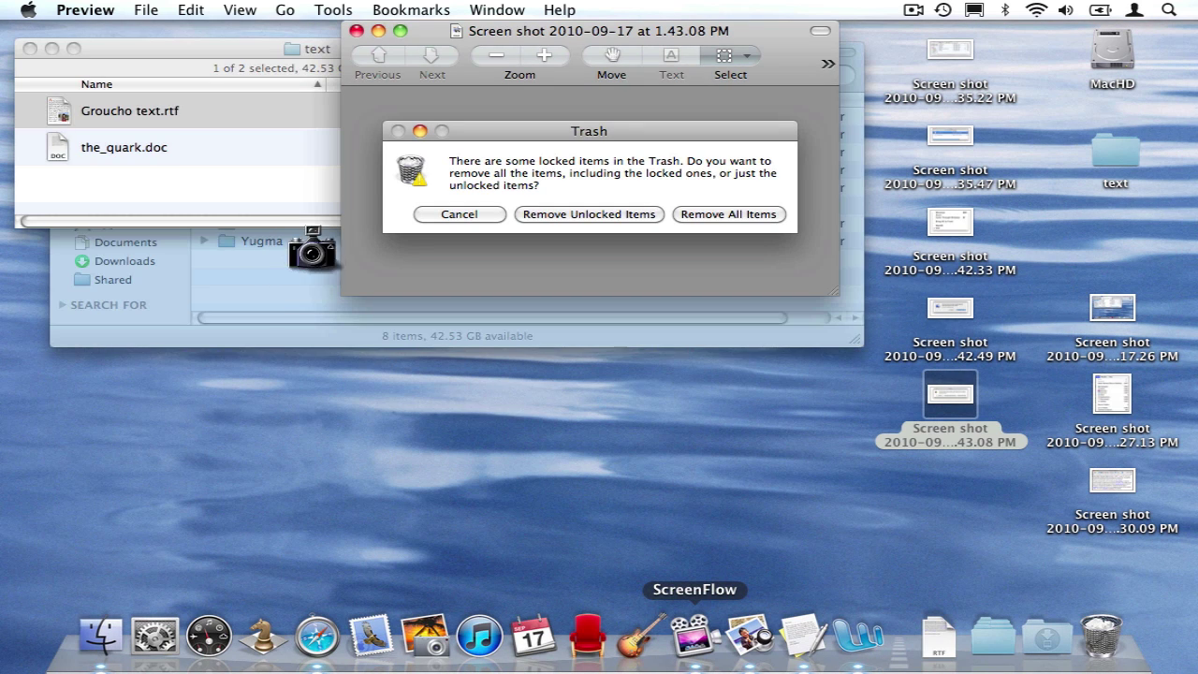
click(380, 202)
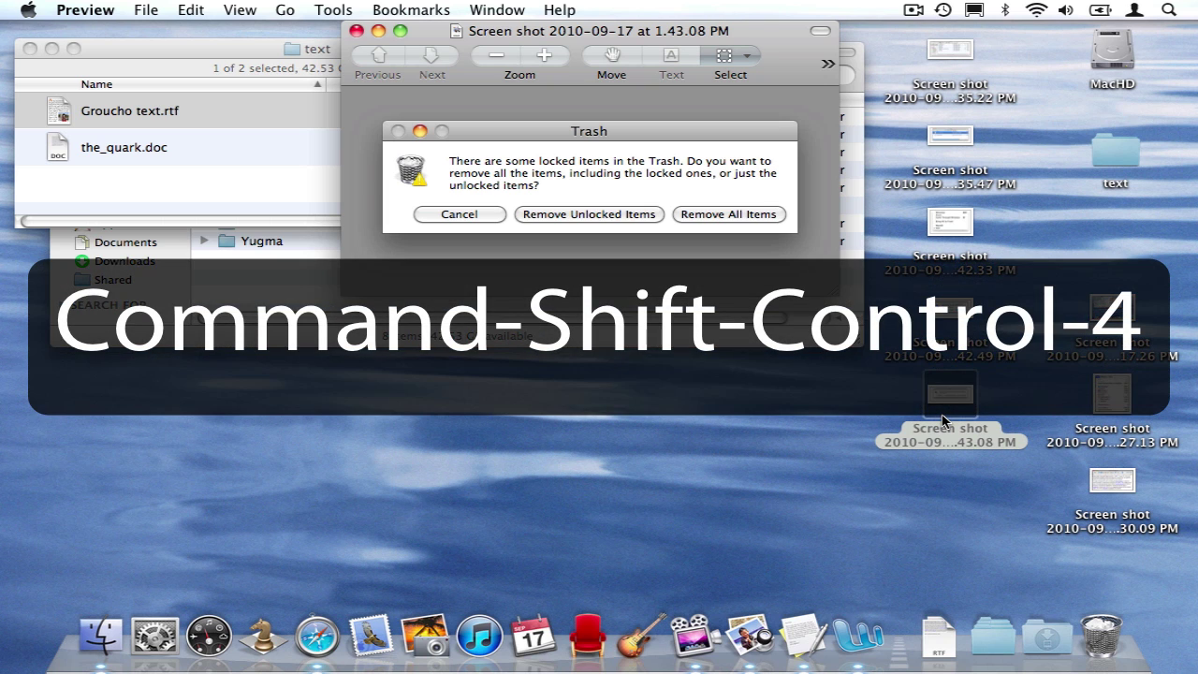
- Capture the region from the menu bar across the text folder and Trash dialog to the clipboard, and paste it into an untitled TextEdit document
key(ctrl+shift+super+4)
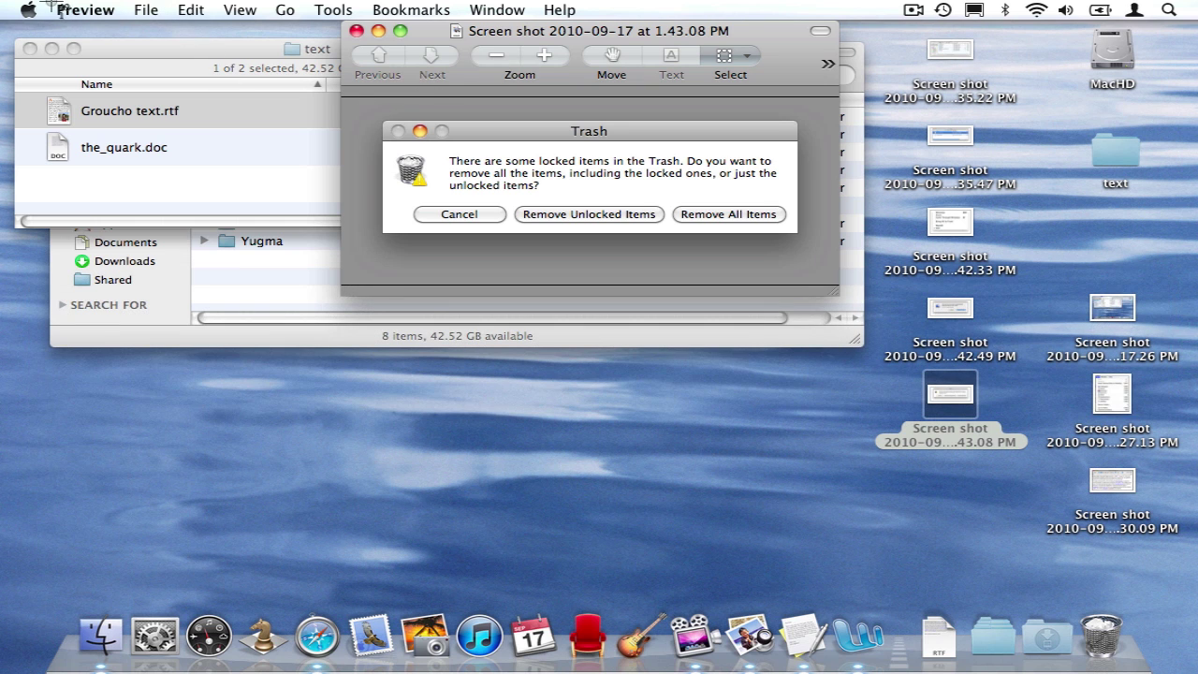
drag(51, 1, 616, 259)
click(802, 639)
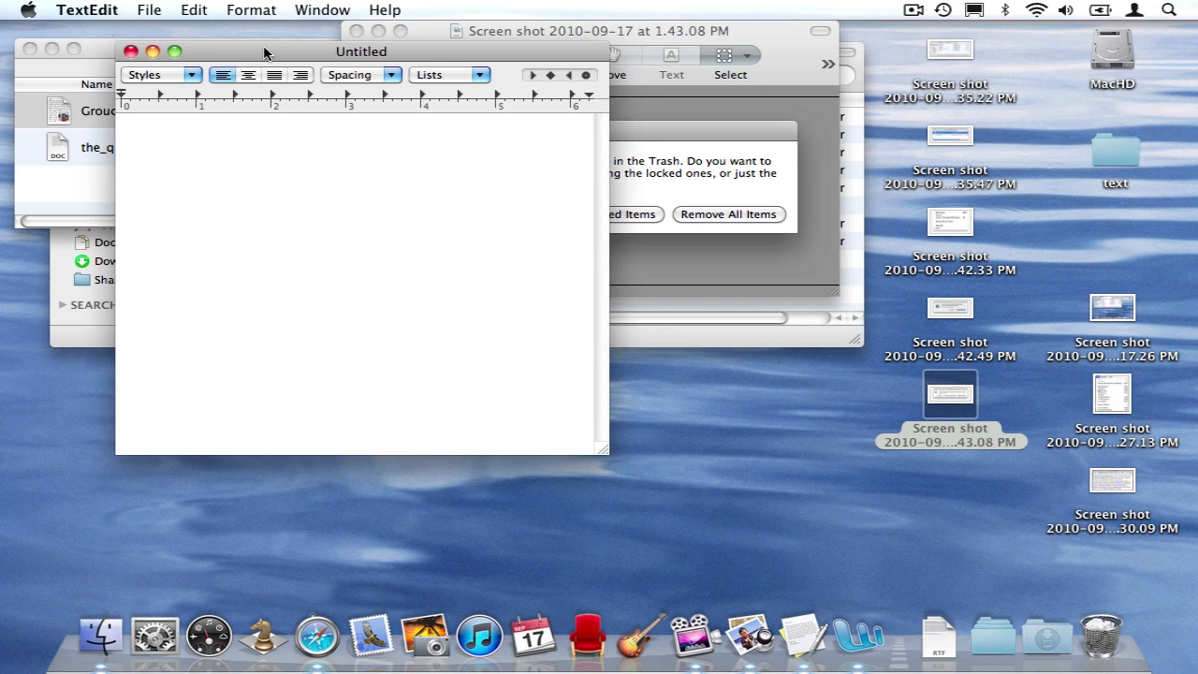
click(186, 9)
click(202, 116)
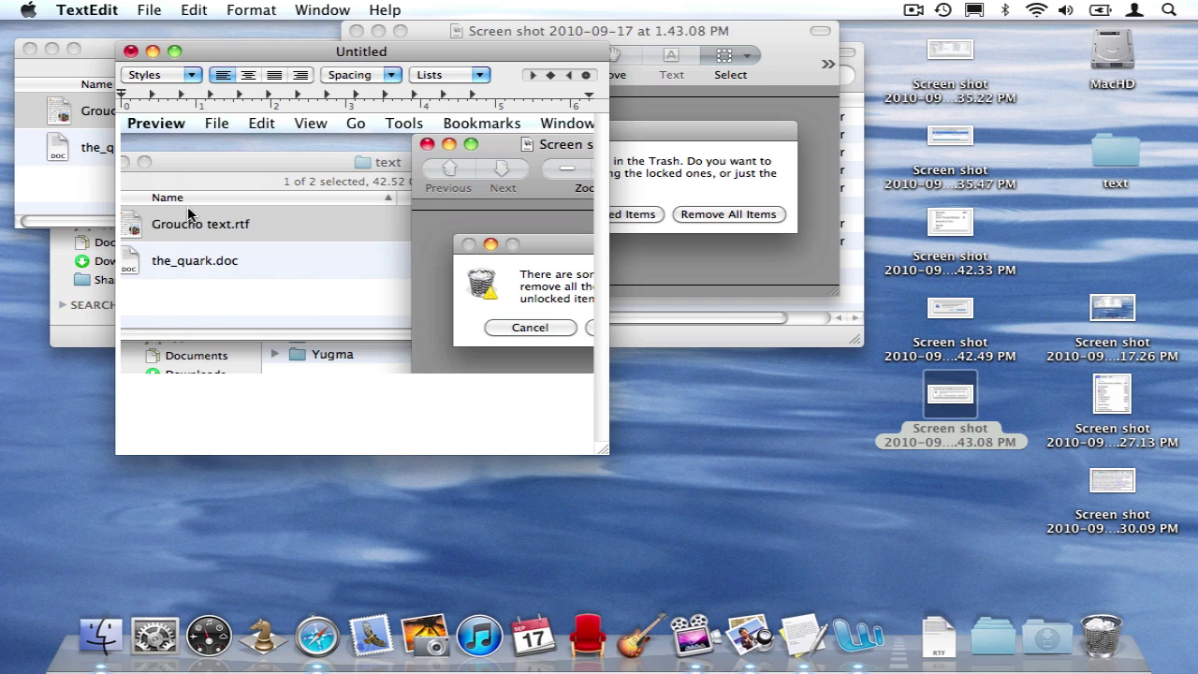
drag(604, 451, 717, 503)
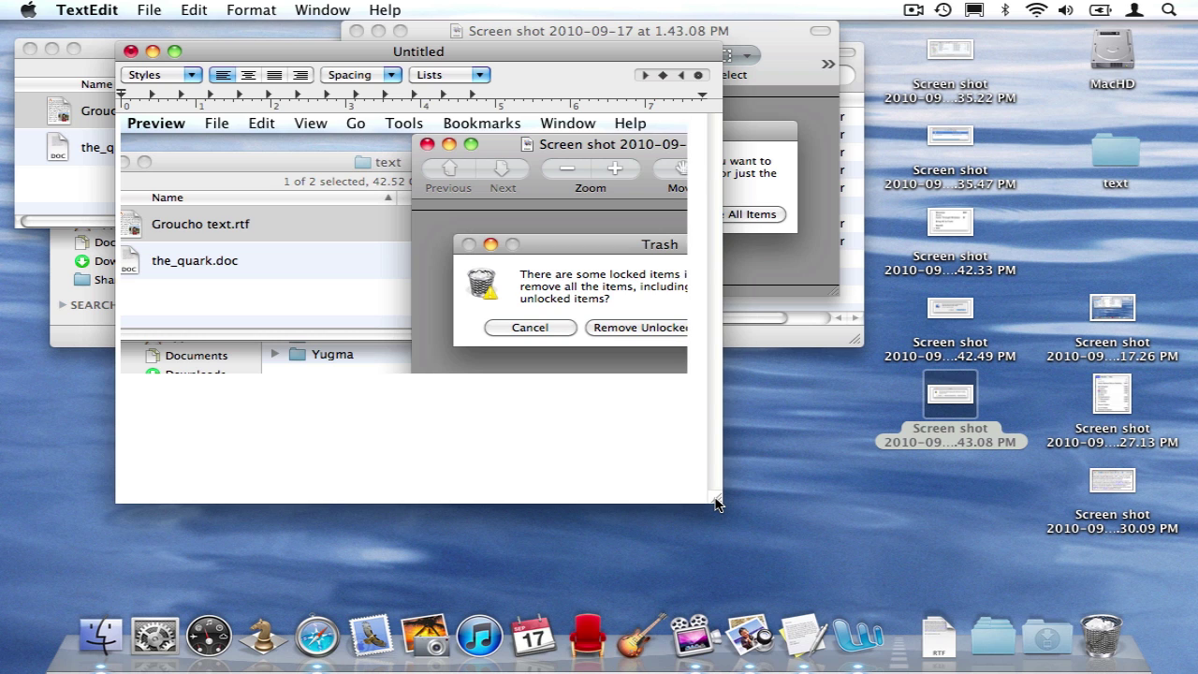
- Switch to Microsoft Word and paste the captured region into the blank Document1
click(845, 631)
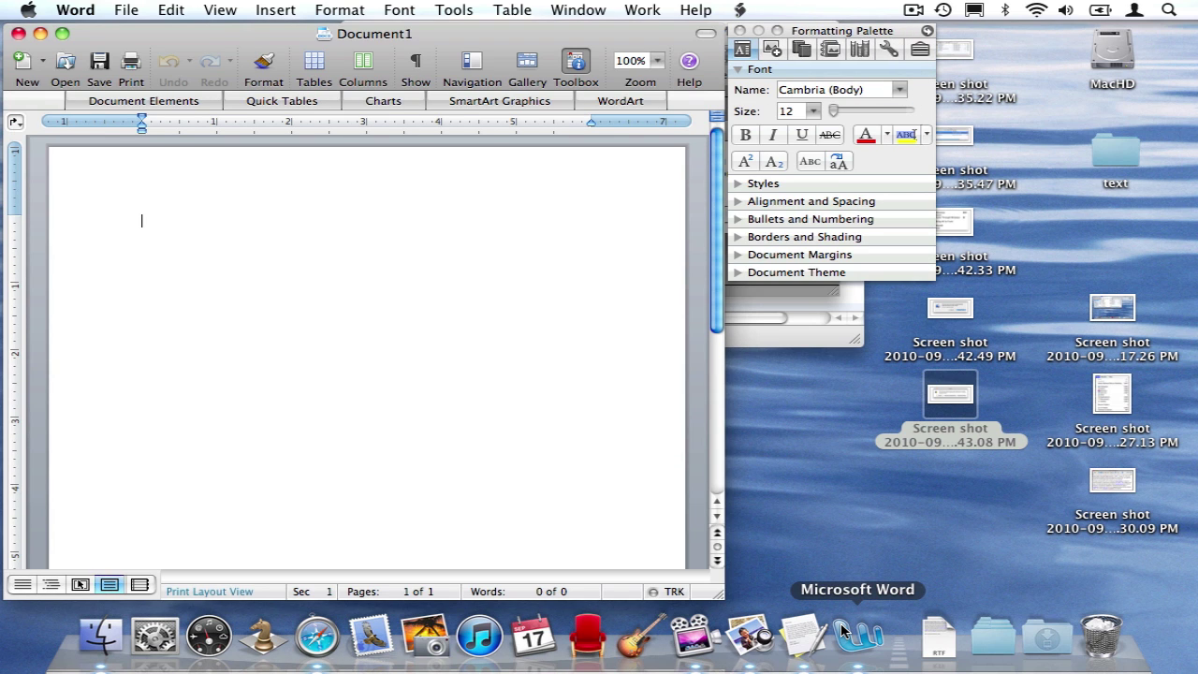
key(super+v)
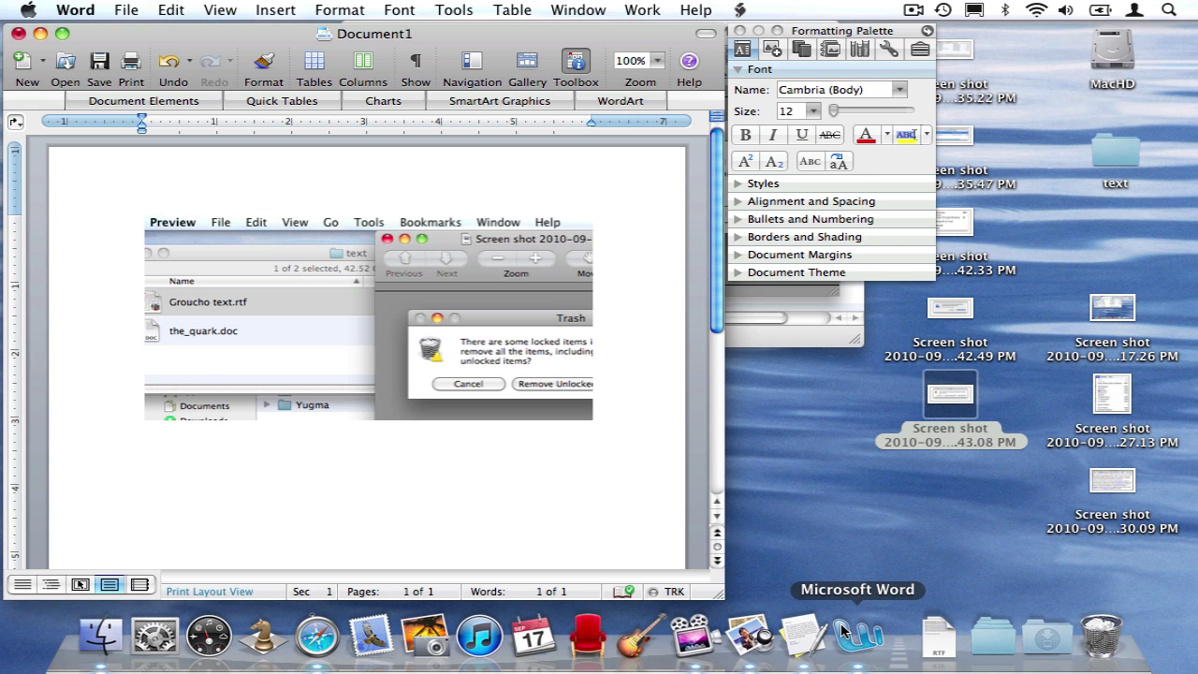
- Bring the MacHD Finder window in front of the Word document and shrink it to a compact size
key(Return)
key(super+Tab)
click(617, 470)
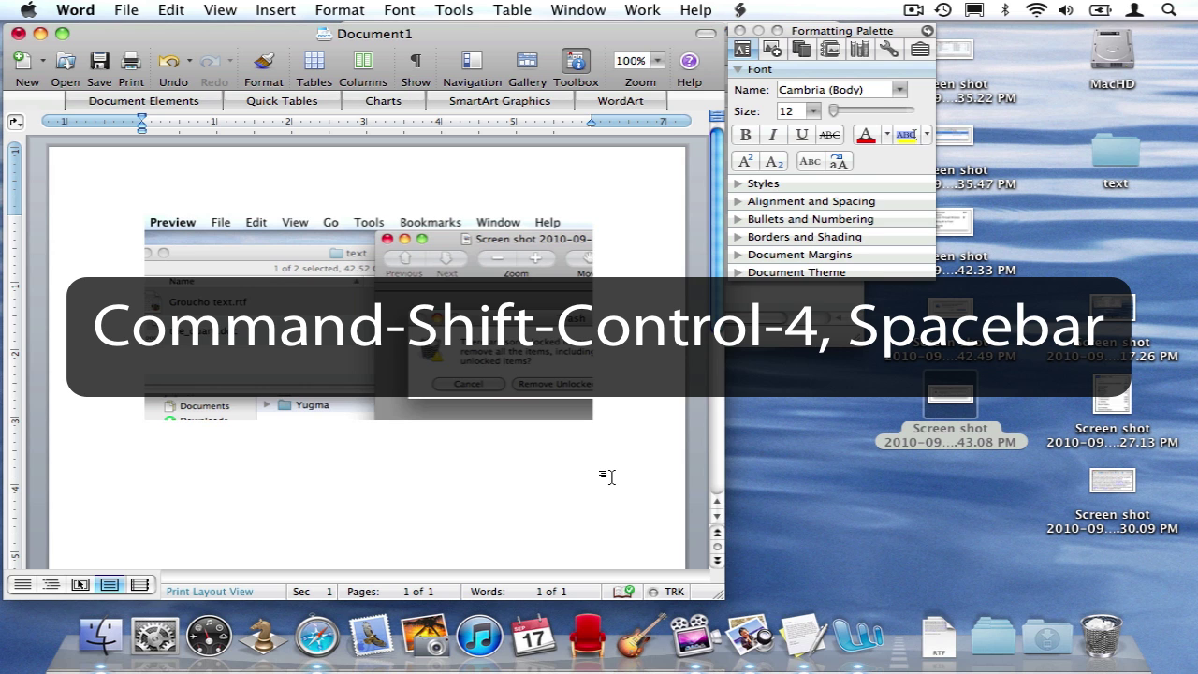
click(800, 338)
drag(856, 339, 386, 287)
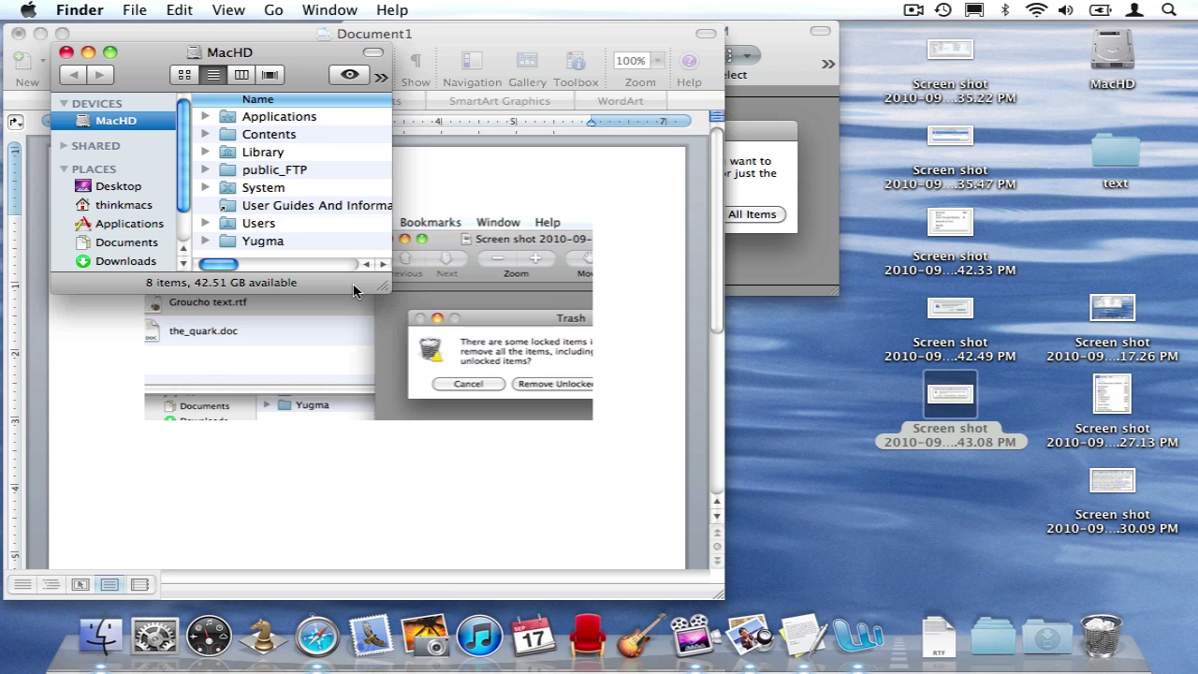
- Capture the MacHD window alone to the clipboard and paste it into Word's Document1 below the first image
key(super+shift+4)
key(space)
click(354, 286)
click(368, 507)
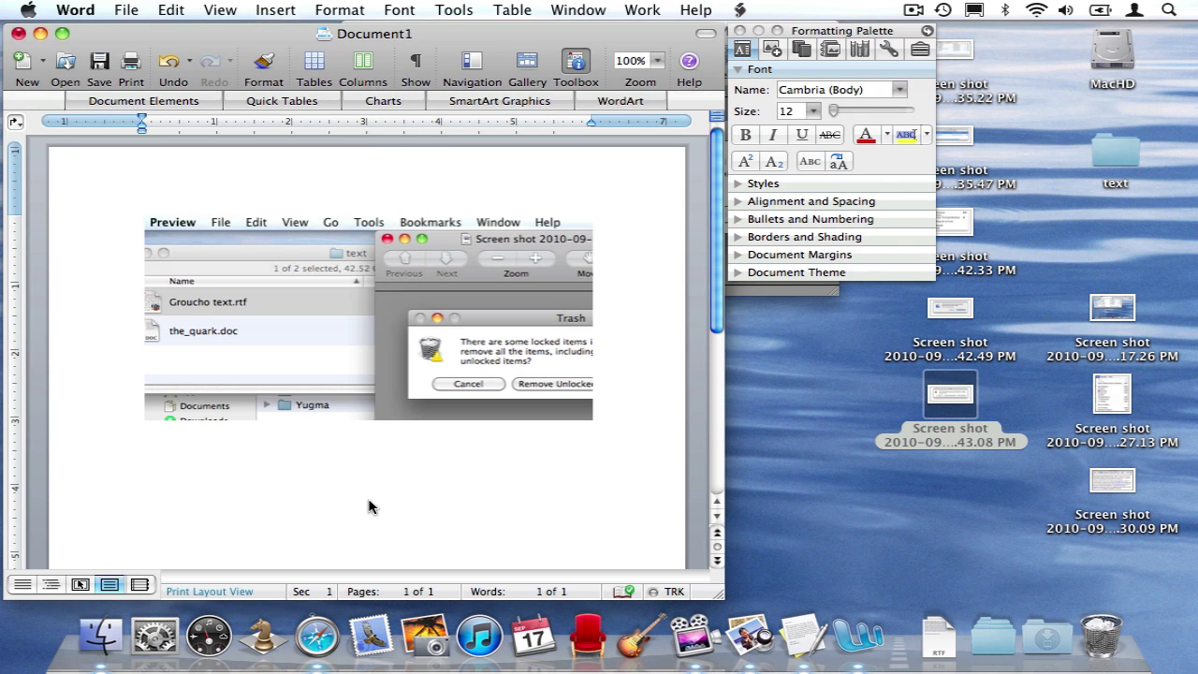
key(super+v)
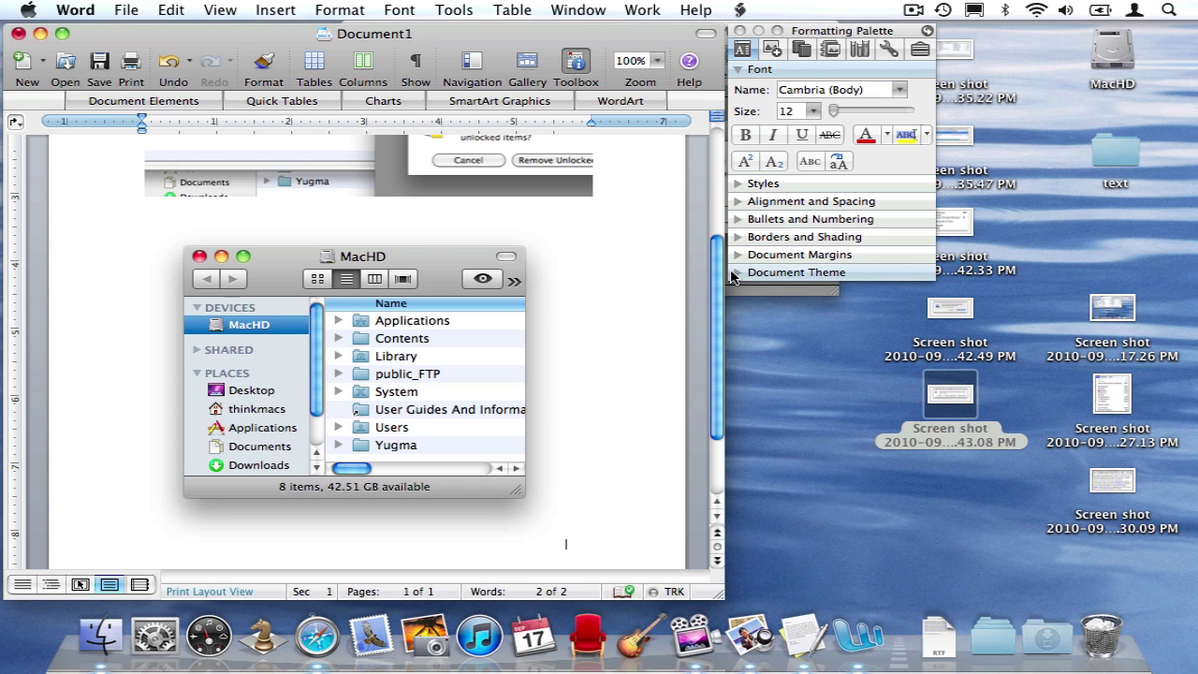
- Open the Go menu screenshot and the full-screen screenshot from the desktop in Preview
double_click(1107, 377)
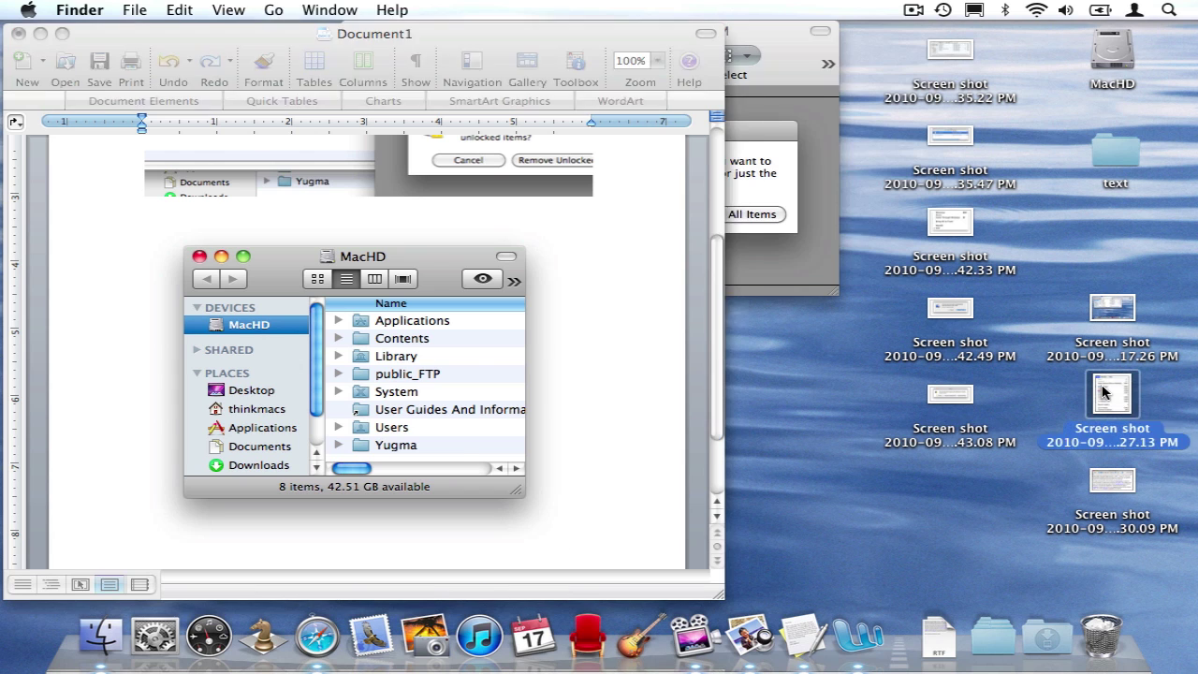
double_click(1108, 311)
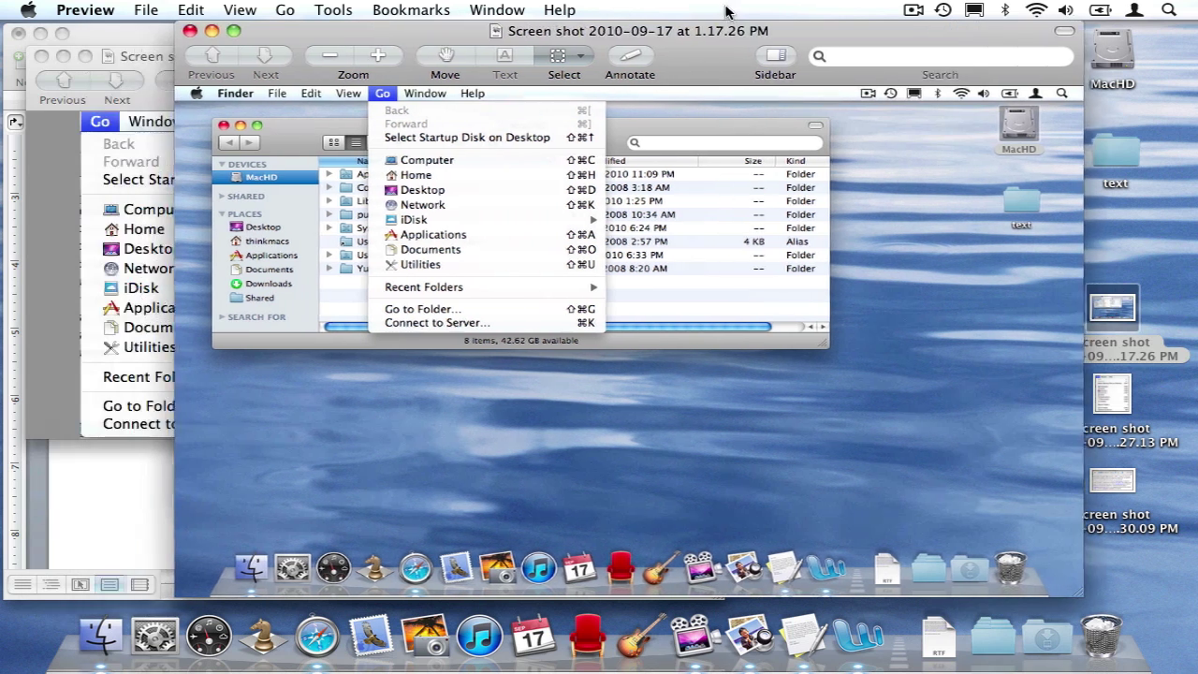
drag(725, 11, 732, 11)
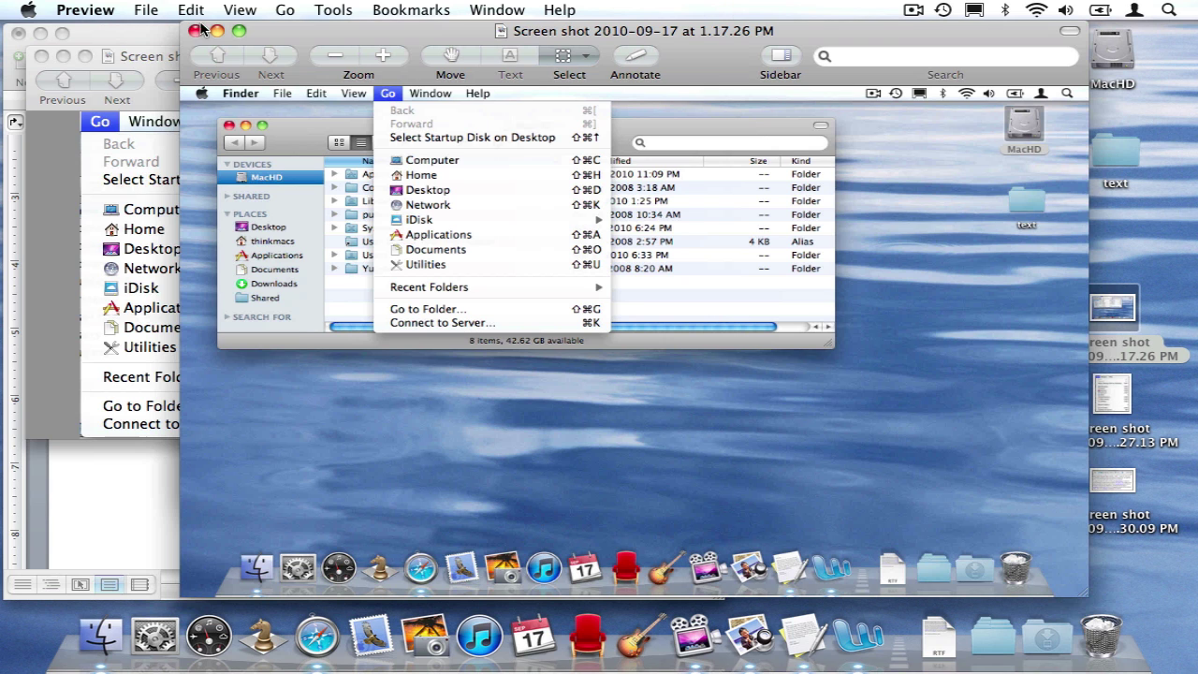
- View the Save As format options for the full-screen screenshot and dismiss them without saving
click(145, 11)
click(143, 173)
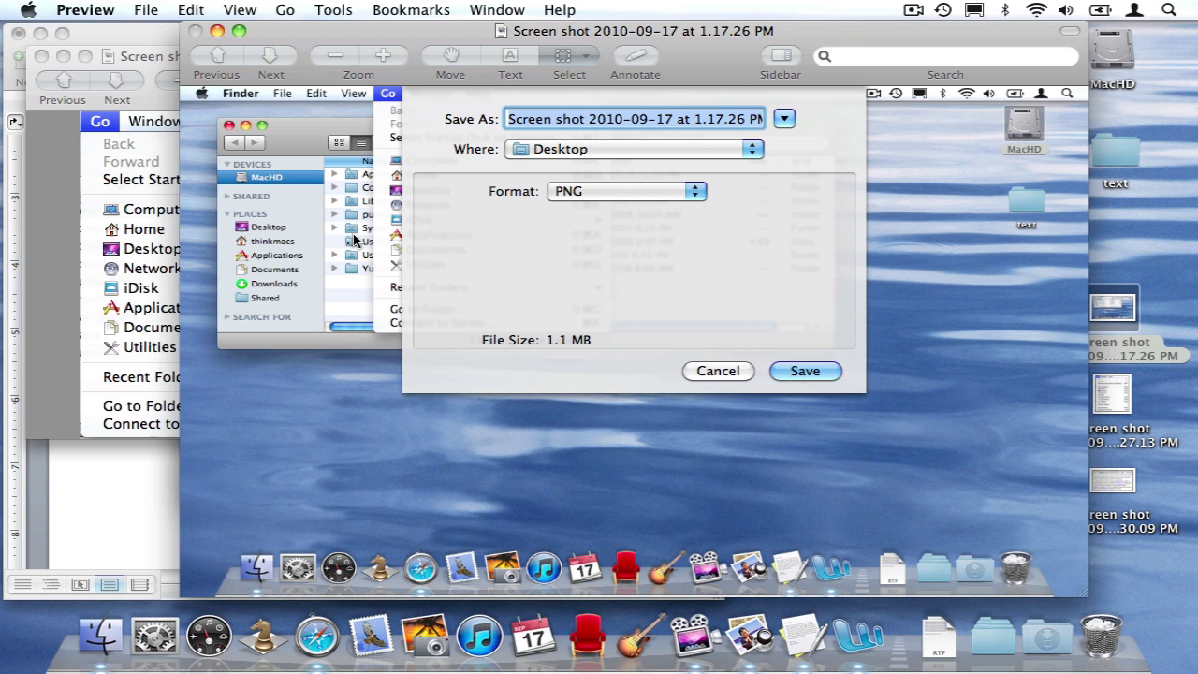
click(708, 372)
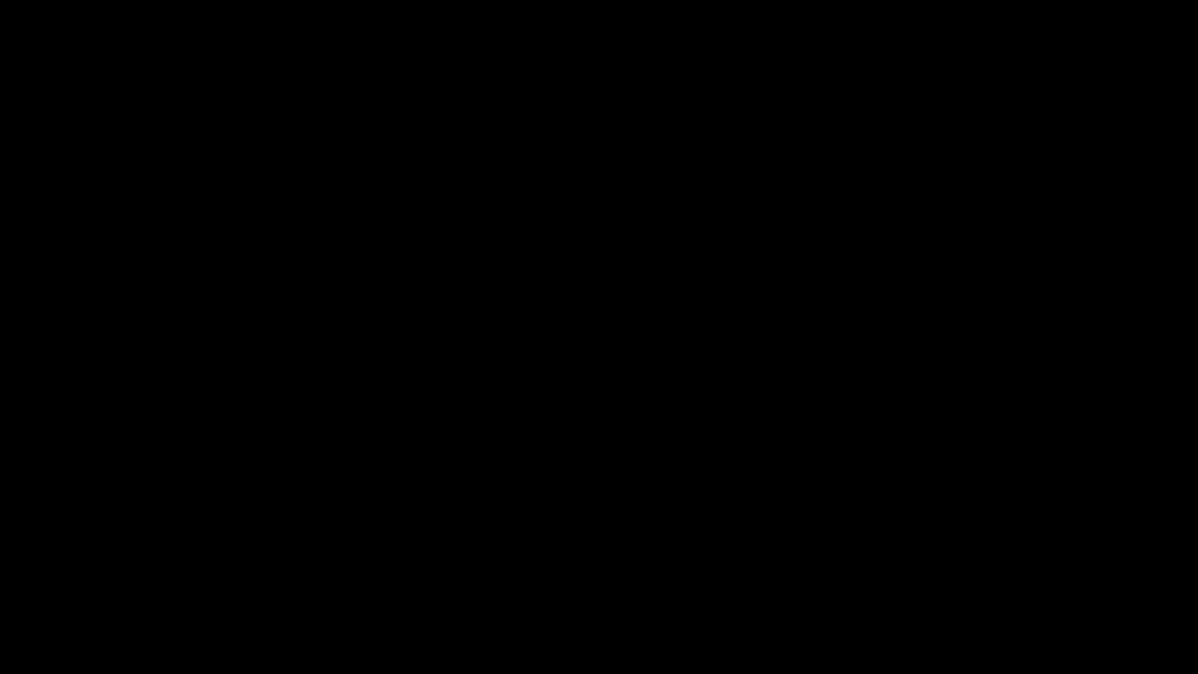